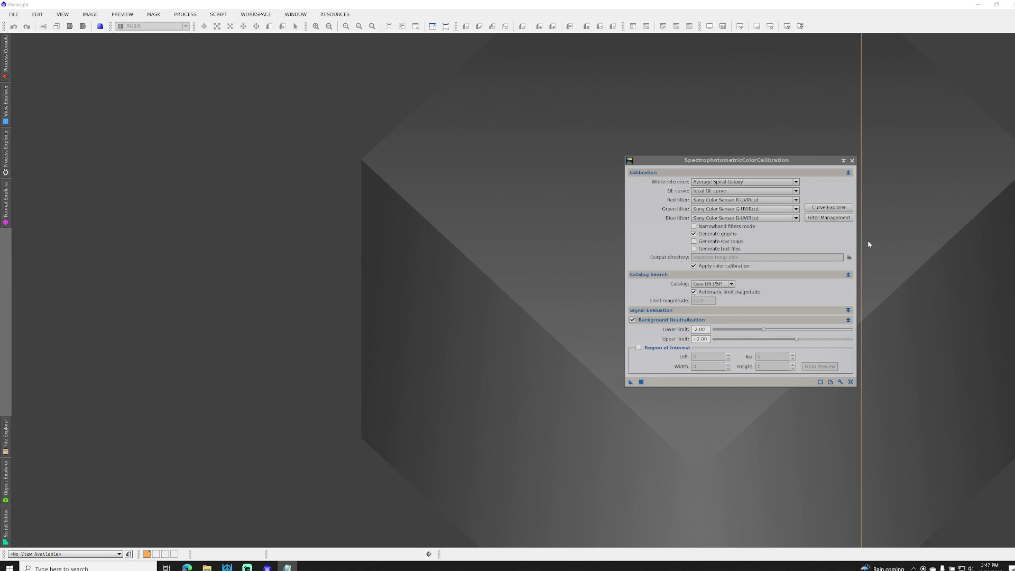
Keep Ideal QE curve as the QE curve and open the SPCC Curve Explorer.
left_click(713, 191)
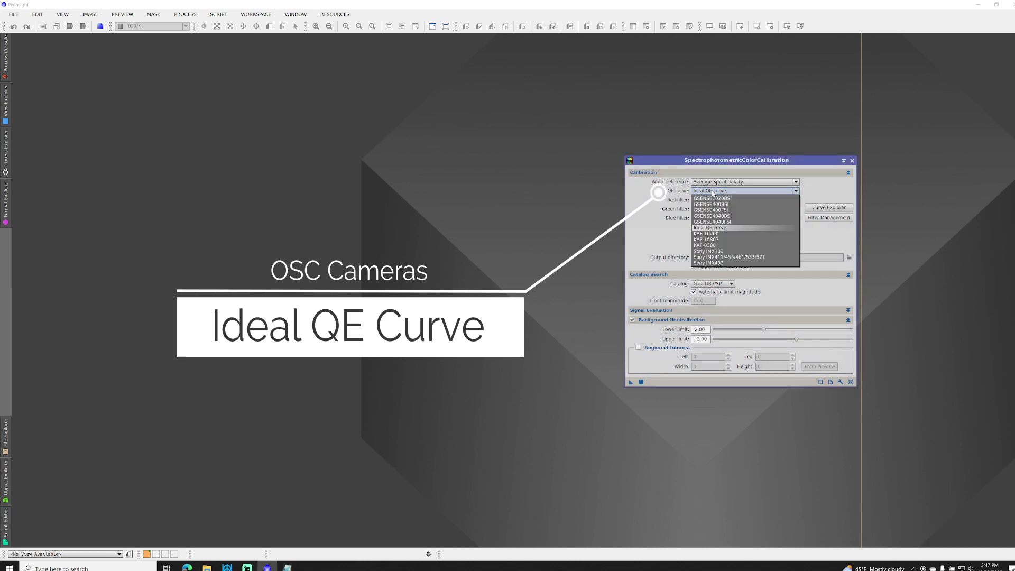
left_click(713, 192)
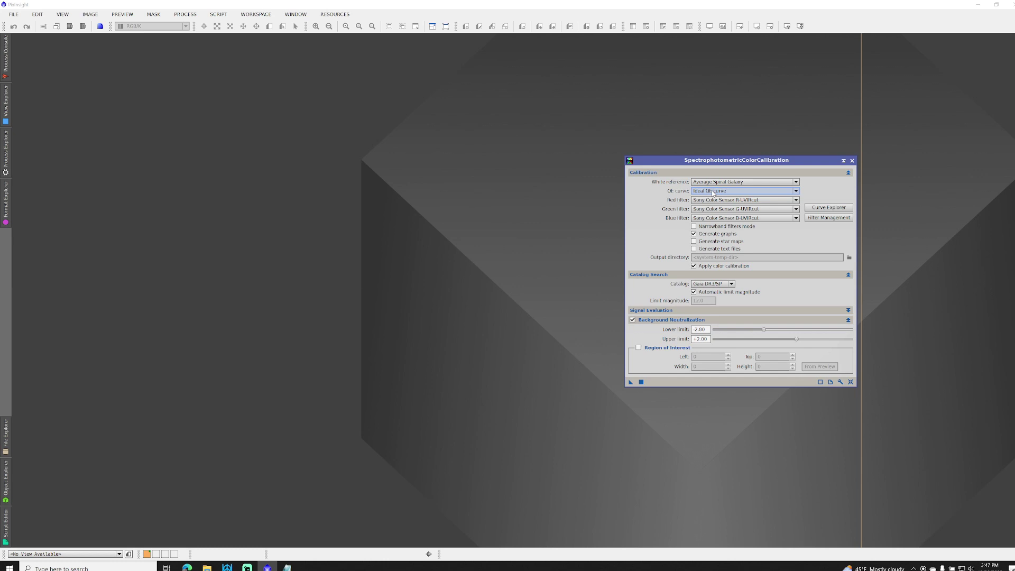
left_click(713, 191)
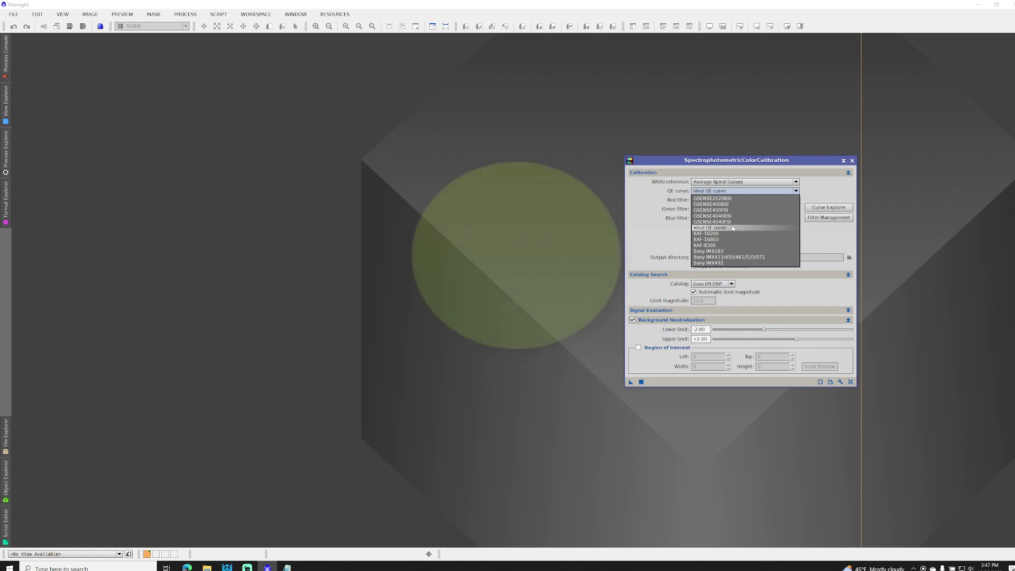
left_click(734, 228)
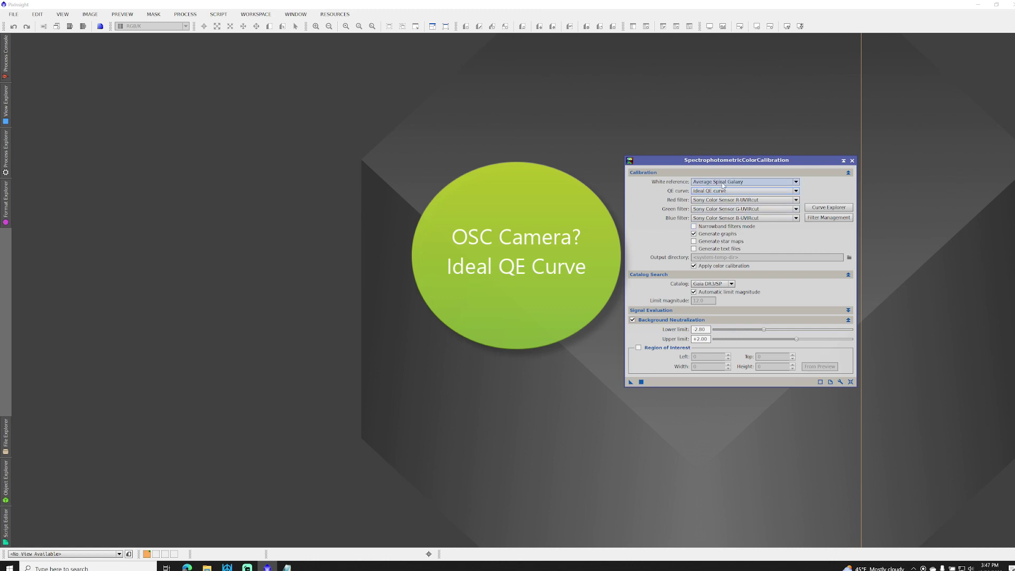
mouse_move(723, 185)
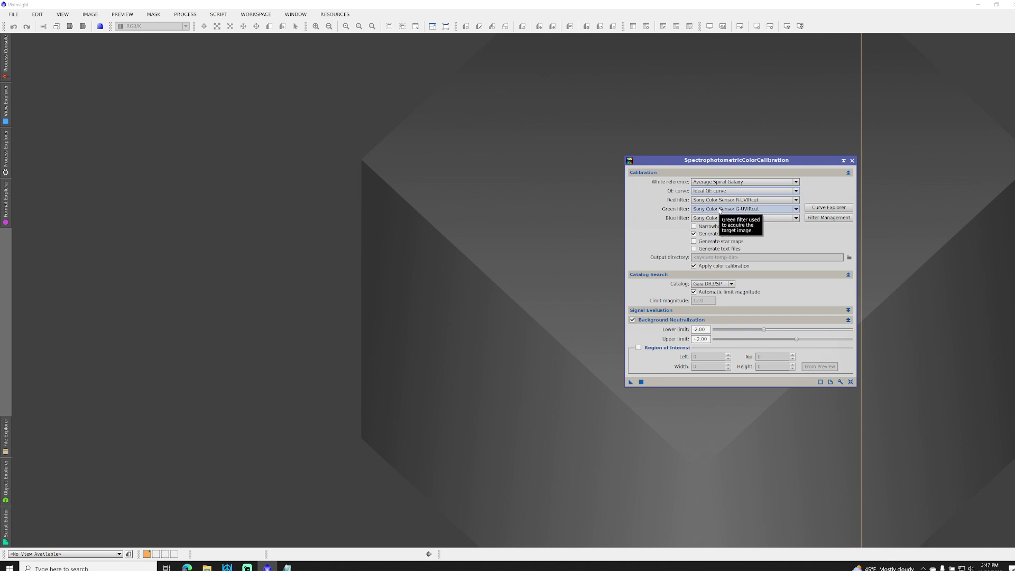
left_click(841, 210)
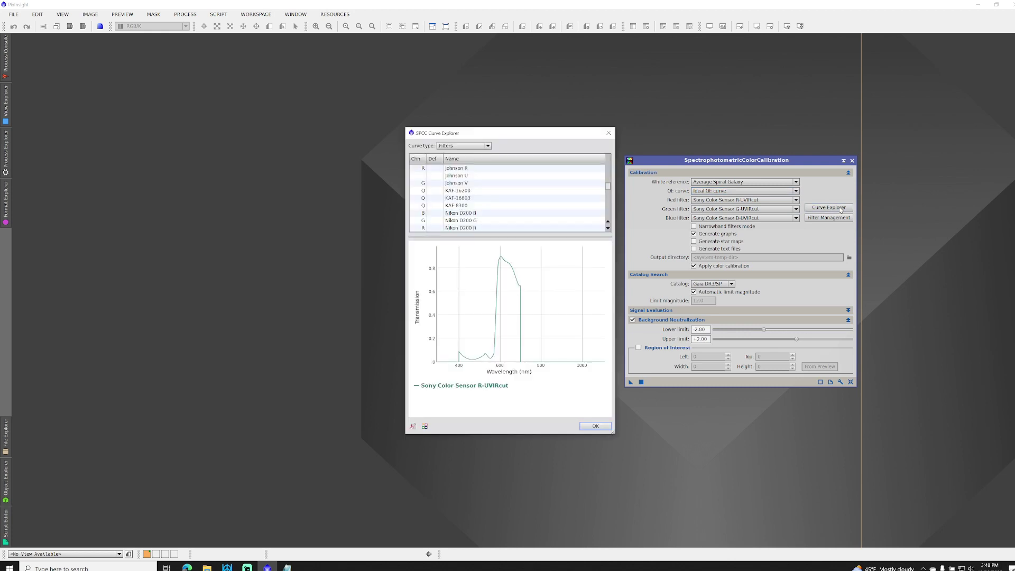
Overlay the Sony Color Sensor R-UVIRcut, G-UVIRcut and B-UVIRcut transmission curves in Curve Explorer.
mouse_move(522, 306)
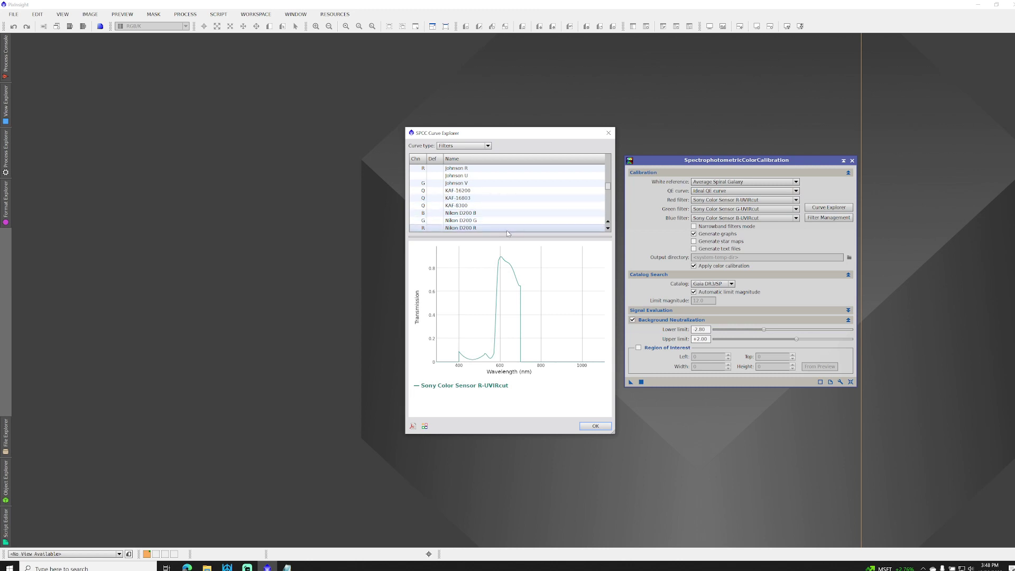
scroll(529, 217, "up", 3)
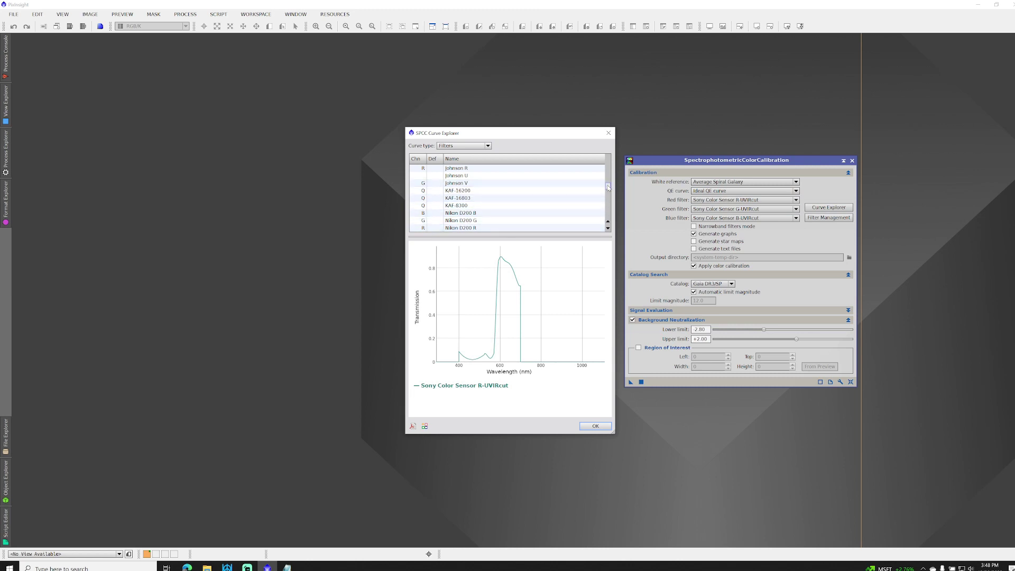
left_click_drag(611, 183, 608, 212)
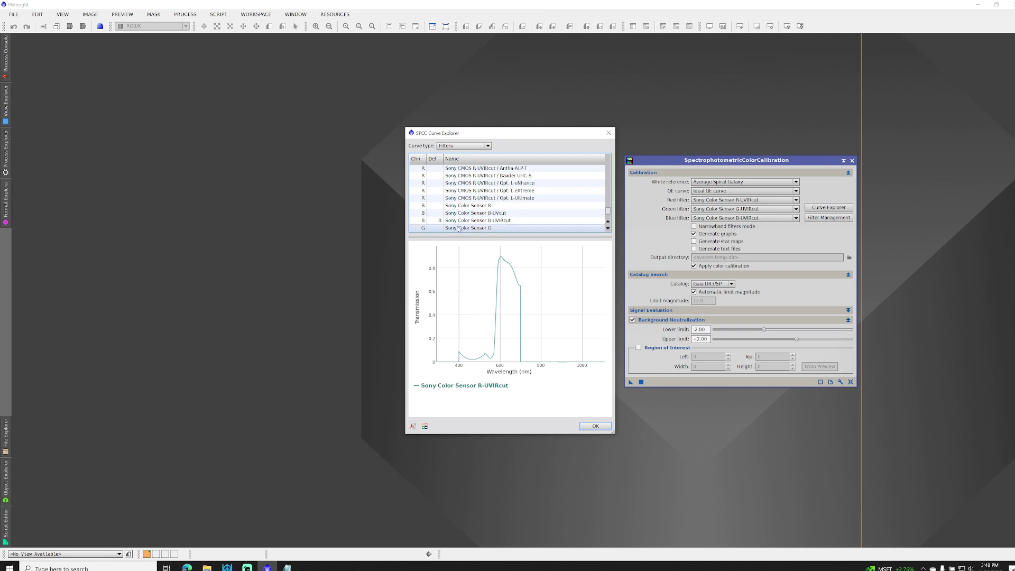
scroll(537, 208, "down", 3)
left_click(501, 201)
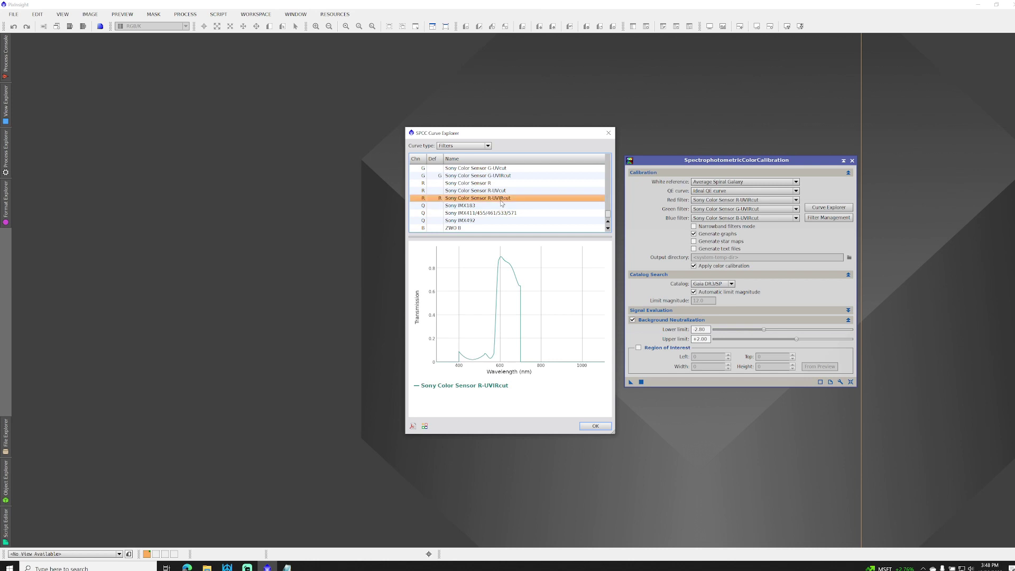
left_click(512, 177, "ctrl")
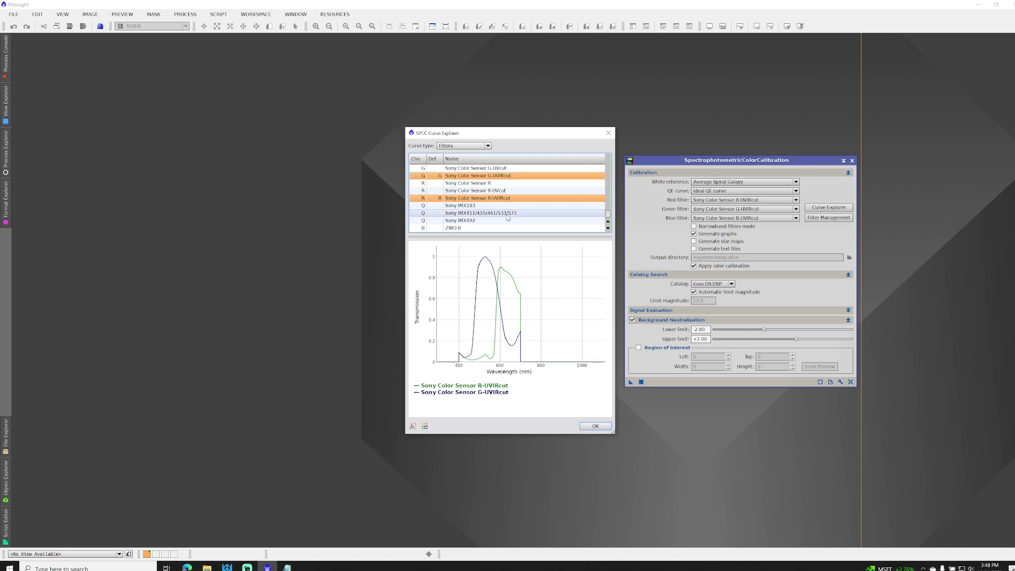
scroll(509, 179, "up", 1)
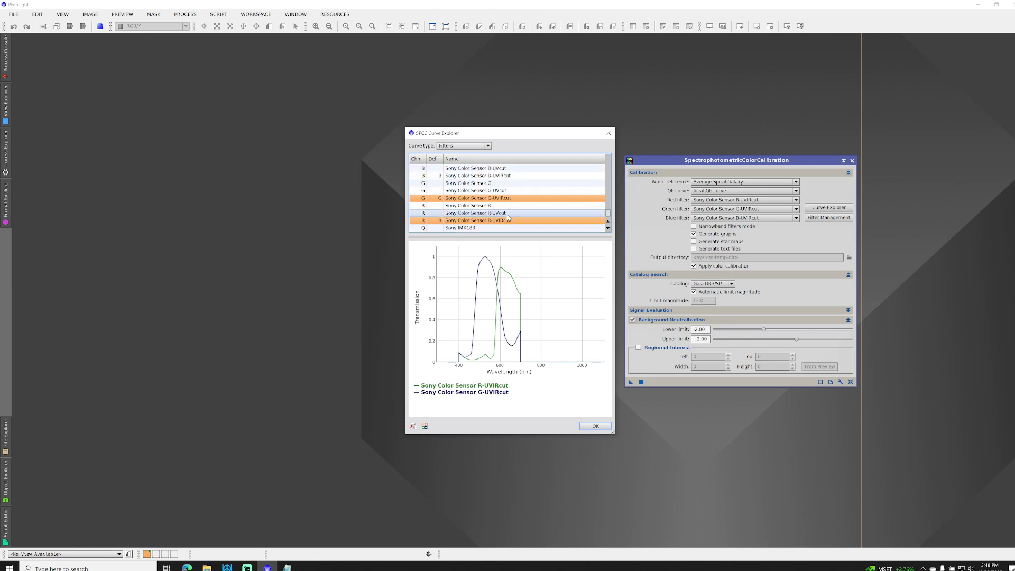
left_click(508, 176, "ctrl")
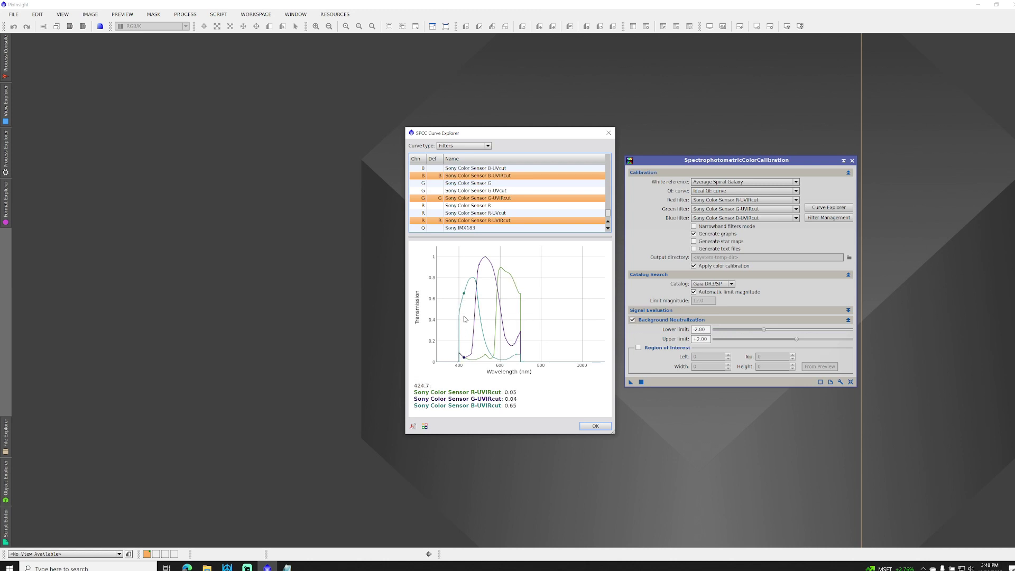
left_click(497, 208)
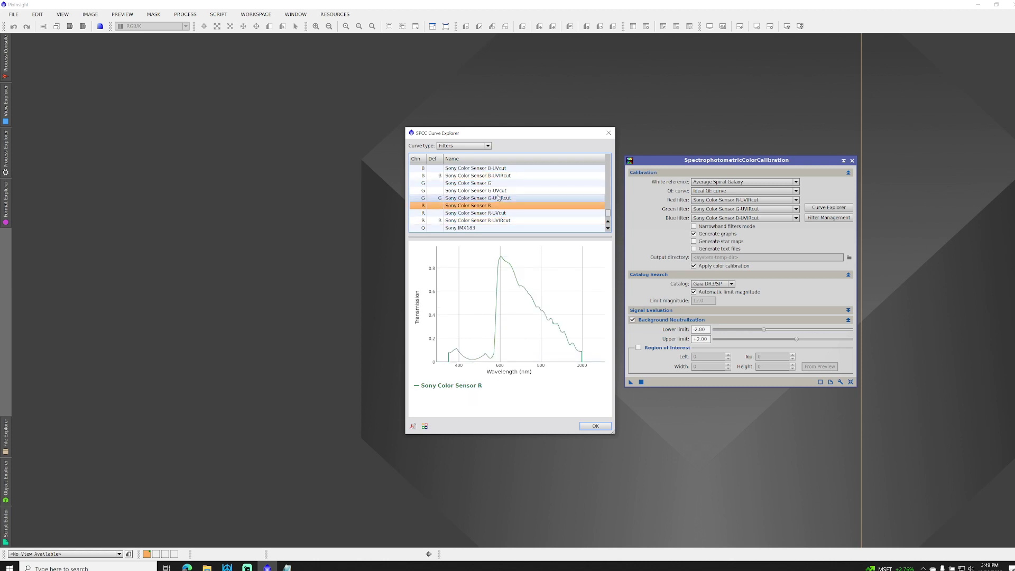
left_click(499, 184, "ctrl")
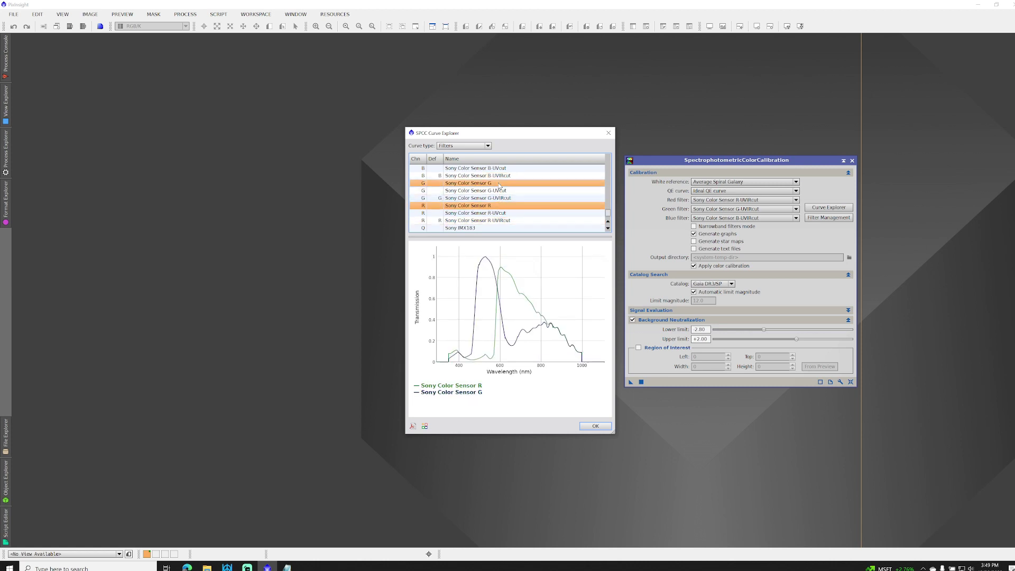
scroll(500, 186, "up", 1)
left_click(498, 184, "ctrl")
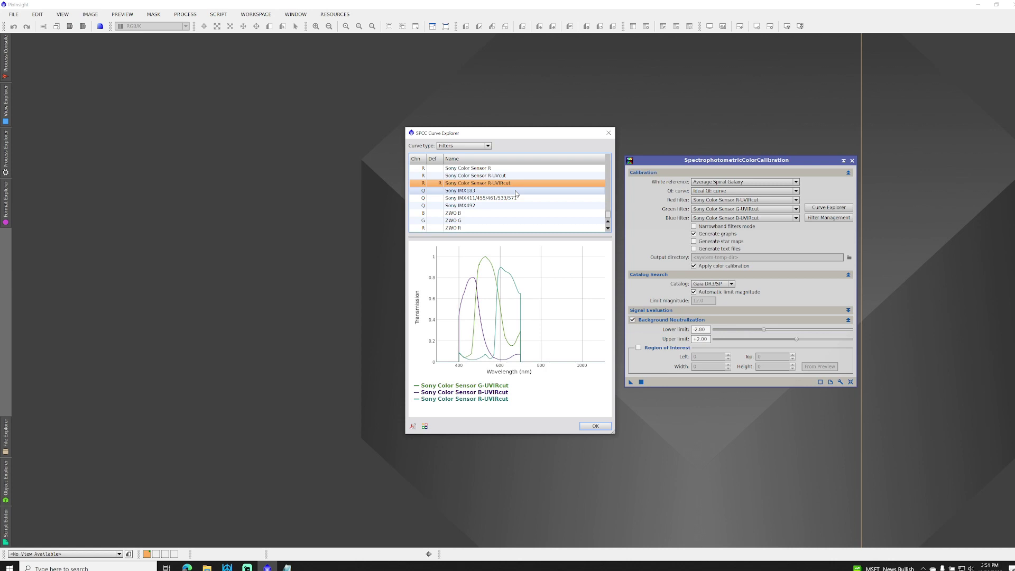
scroll(515, 190, "up", 1)
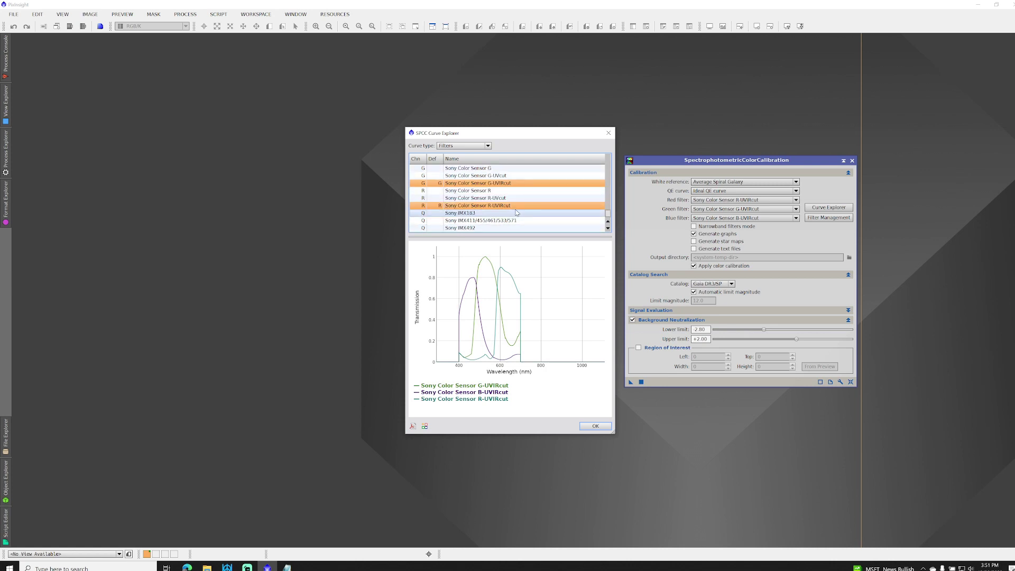
scroll(517, 212, "up", 3)
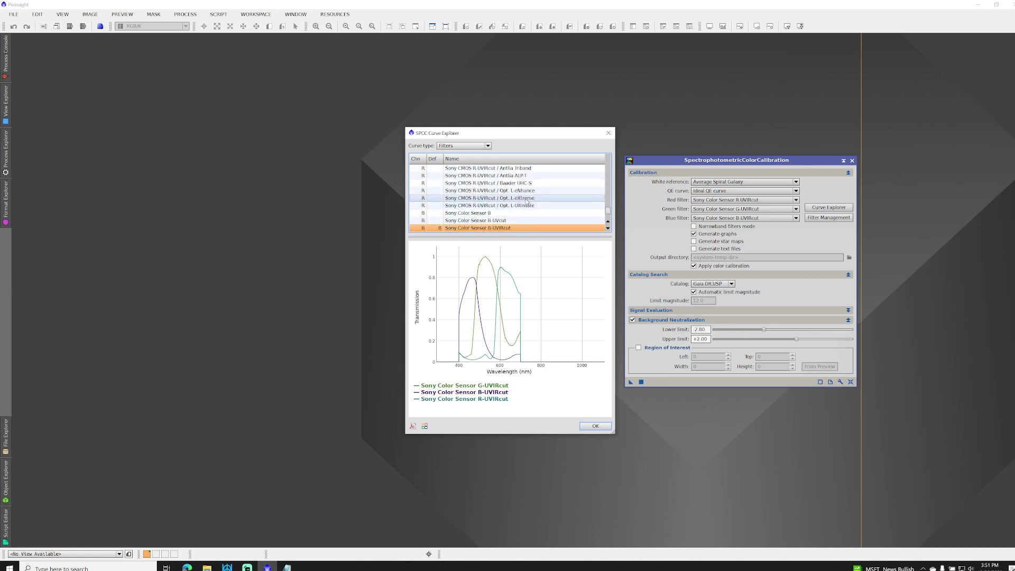
Compare the Sony CMOS R-UVIRcut / Opt. L-eXtreme curve with Sony Color Sensor R-UVIRcut.
left_click(527, 199)
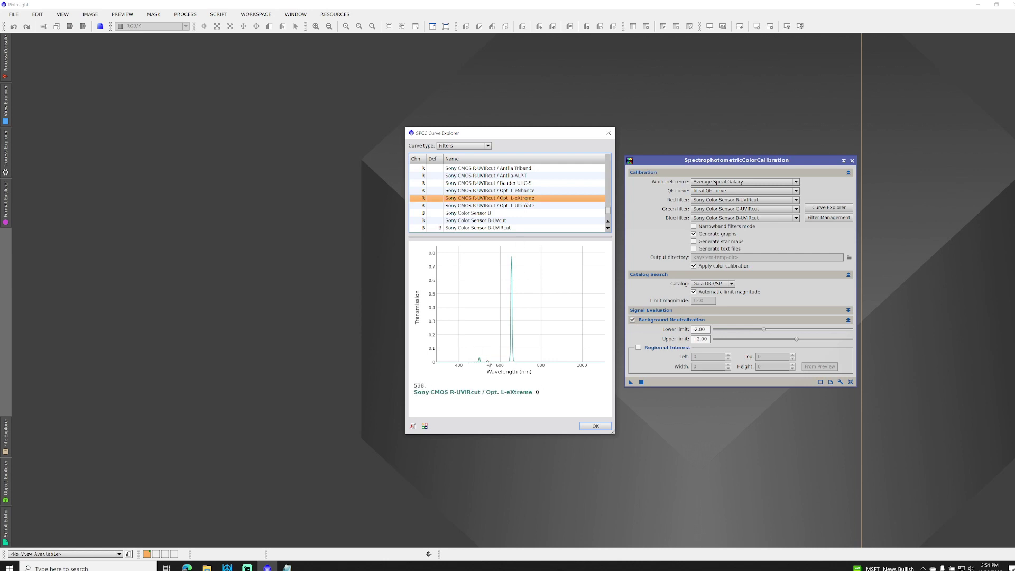
mouse_move(485, 356)
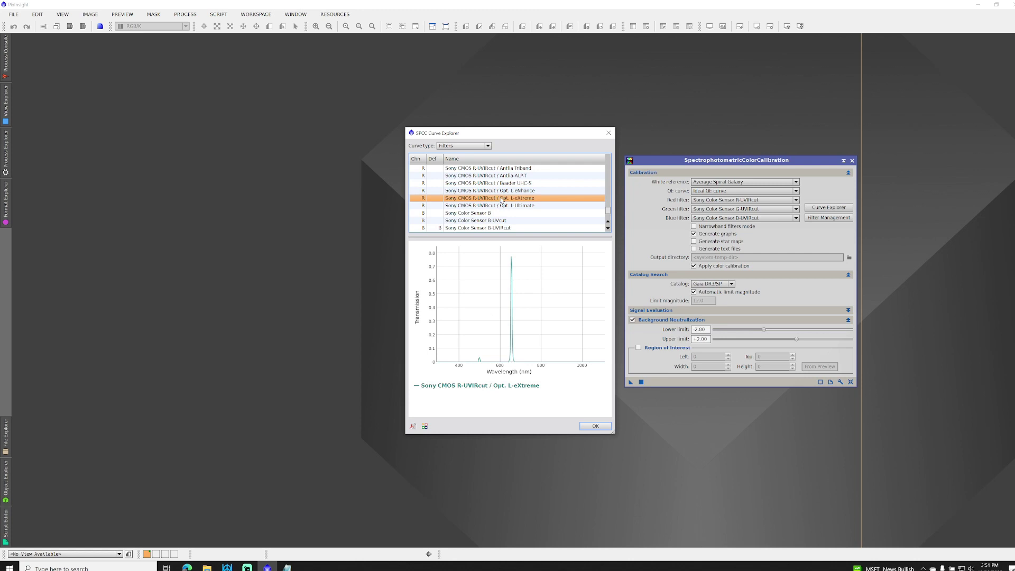
scroll(501, 200, "down", 3)
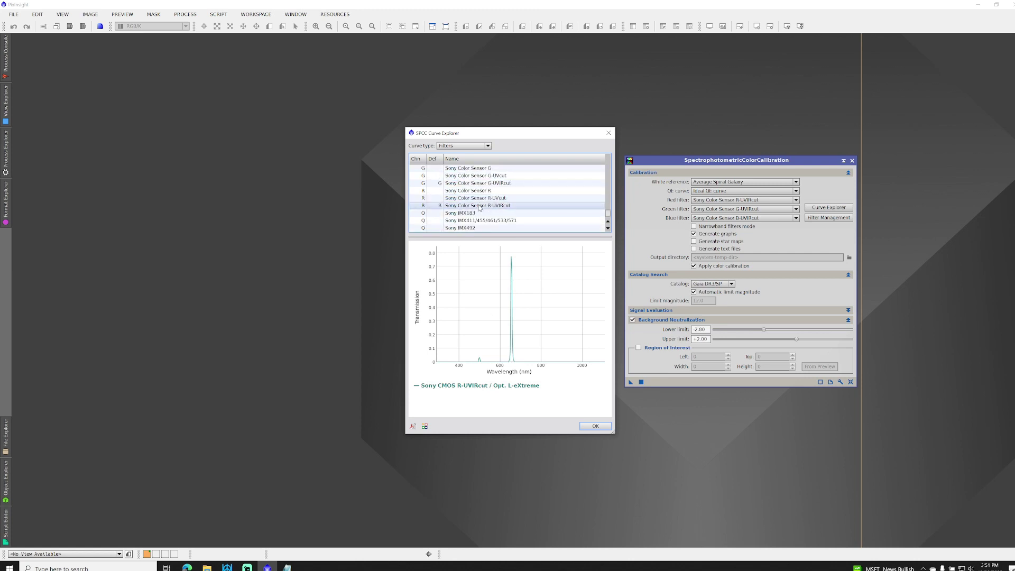
left_click(480, 206)
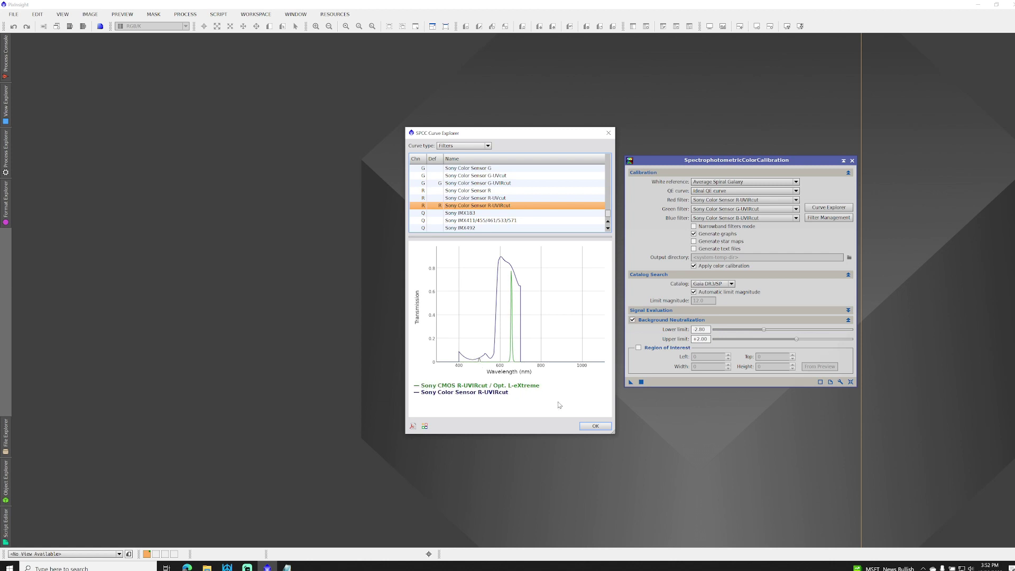
Compare the Sony CMOS G-UVIRcut / Opt. L-eXtreme curve with Sony Color Sensor G-UVIRcut.
scroll(512, 218, "up", 5)
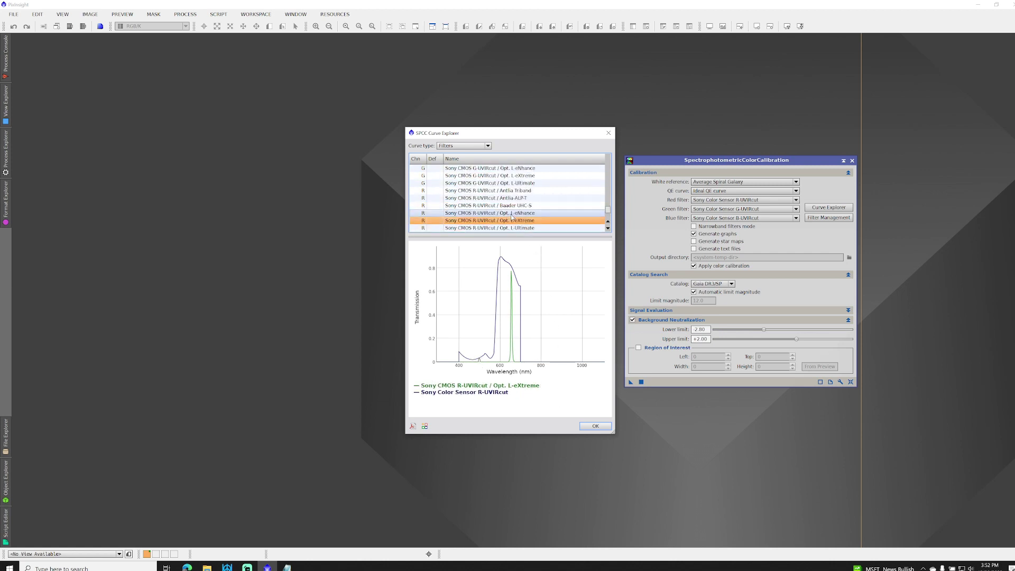
left_click(494, 176)
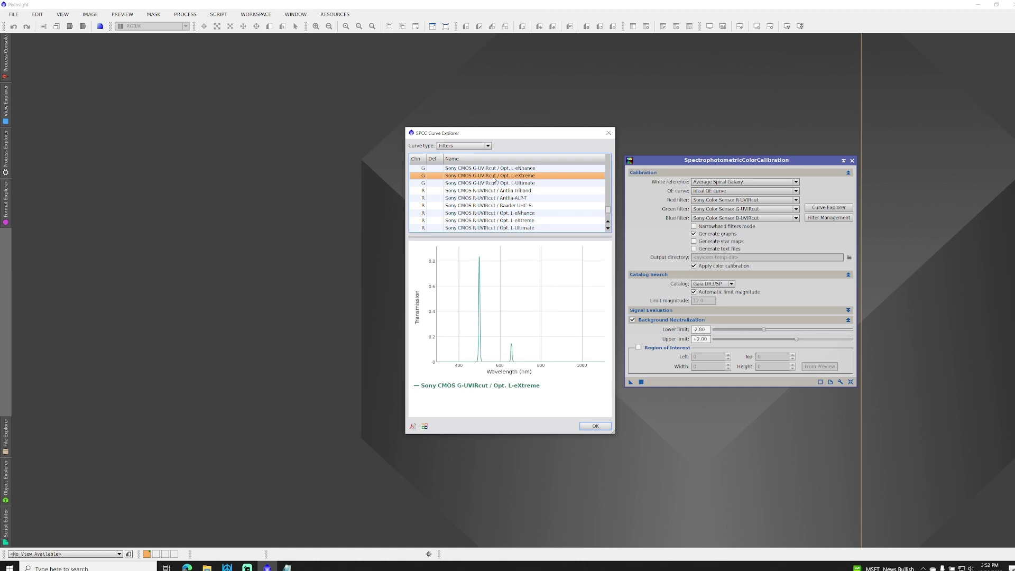
scroll(495, 179, "down", 4)
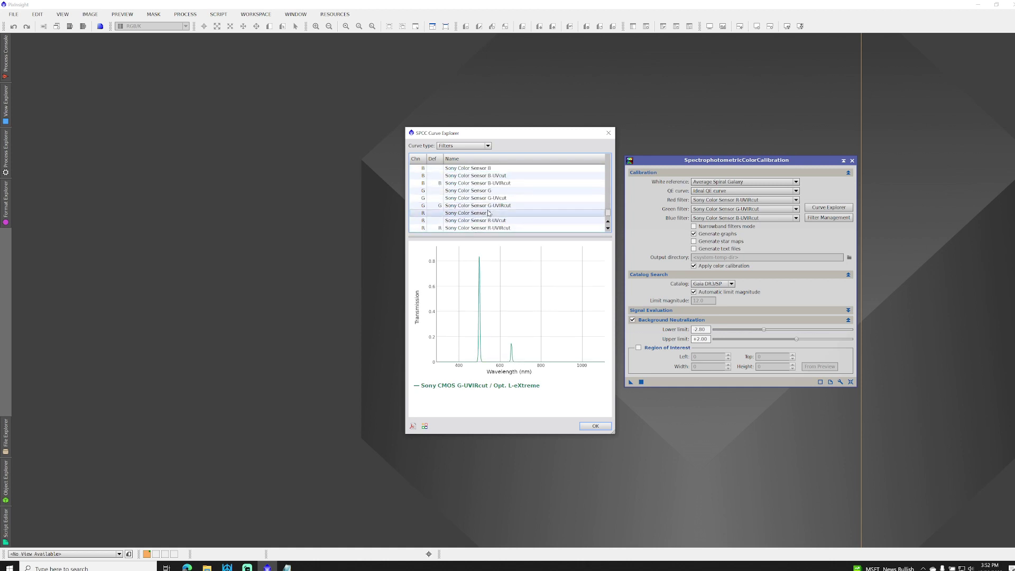
left_click(496, 206)
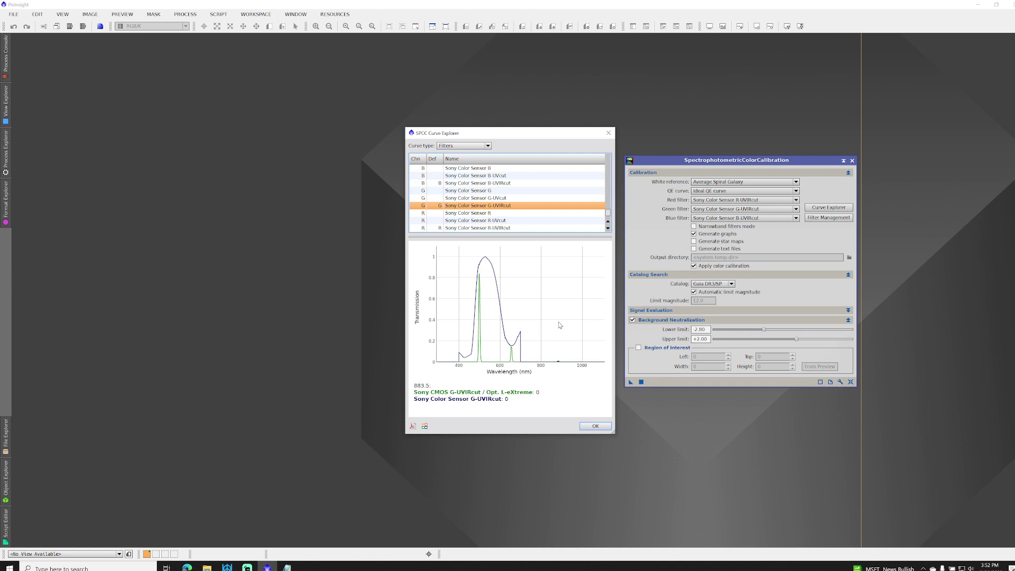
Review the Sony Color Sensor G curve and Sony CMOS entries, then close Curve Explorer.
left_click(465, 192)
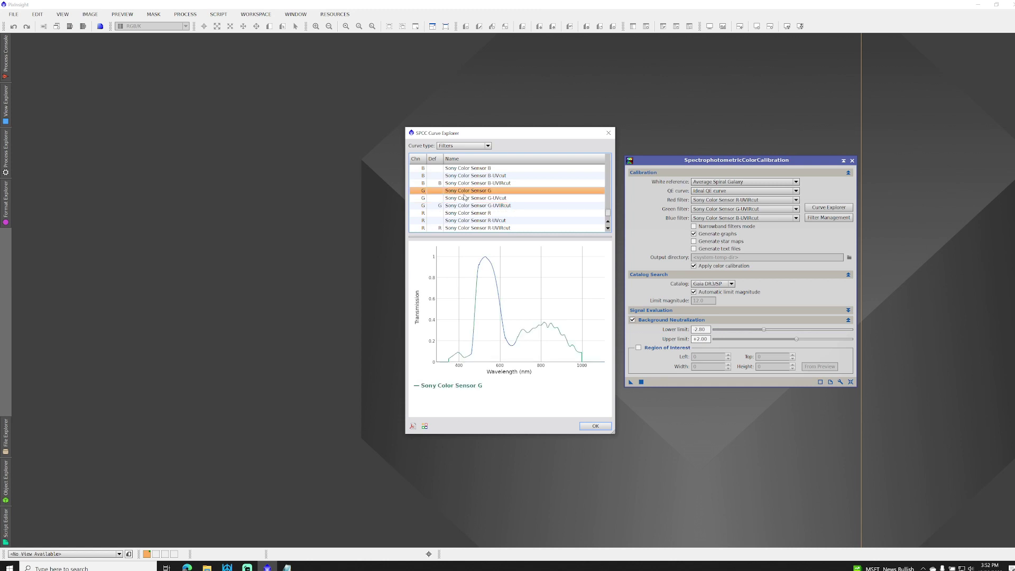
scroll(481, 207, "up", 3)
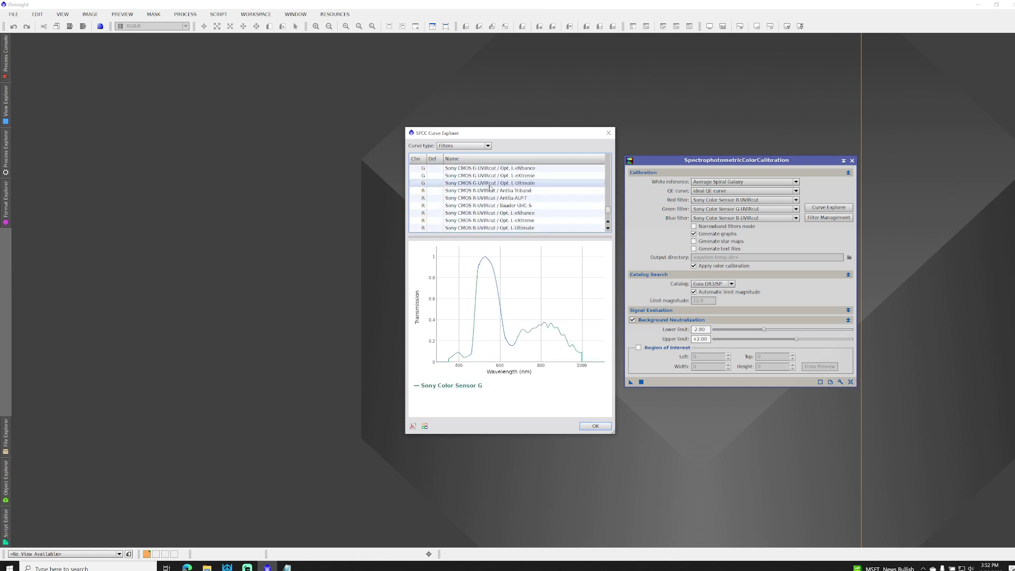
left_click(508, 208)
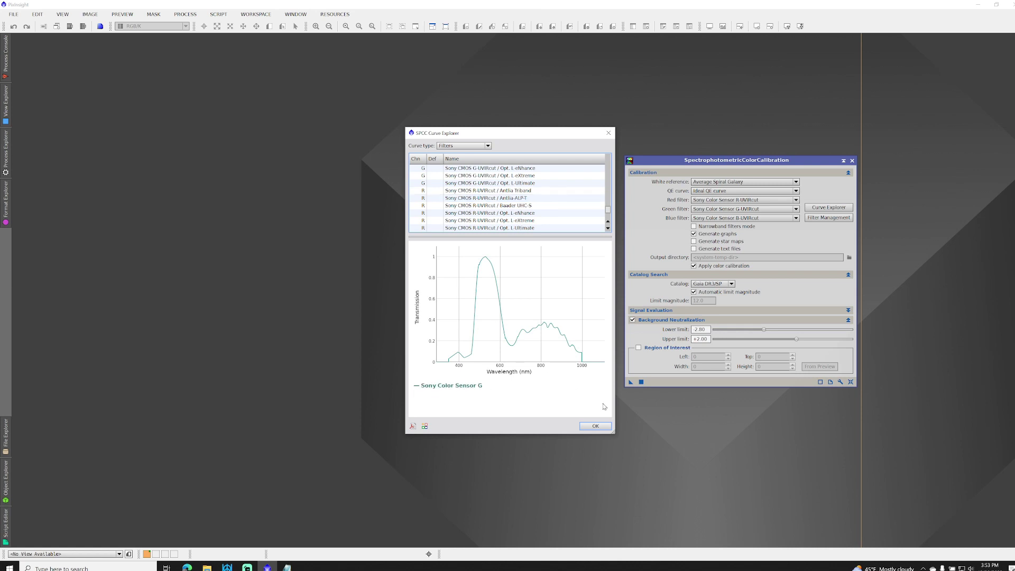
left_click(598, 424)
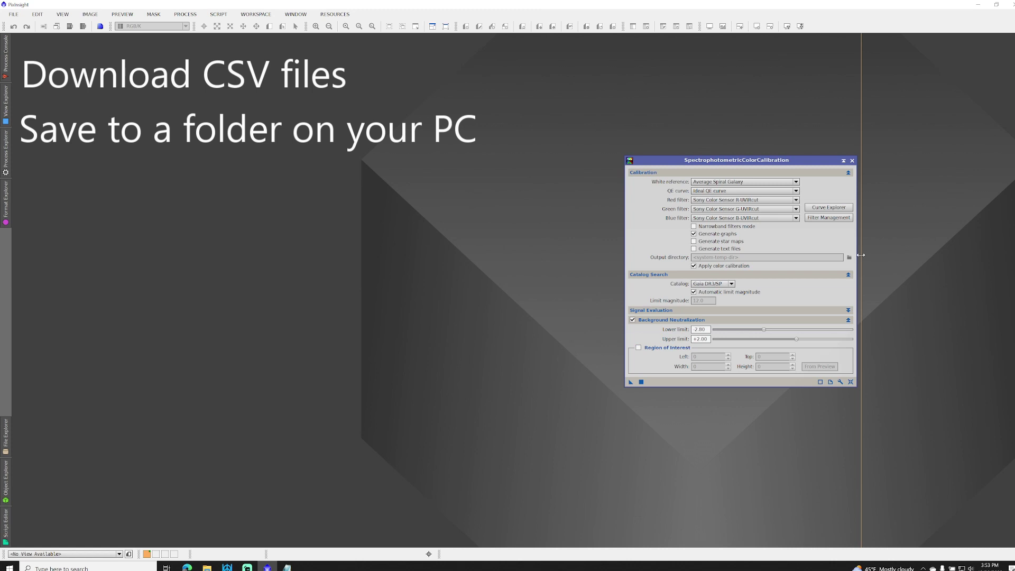
Open SPCC Filter Management to import CSV filter definitions merged with current filters.
left_click(834, 218)
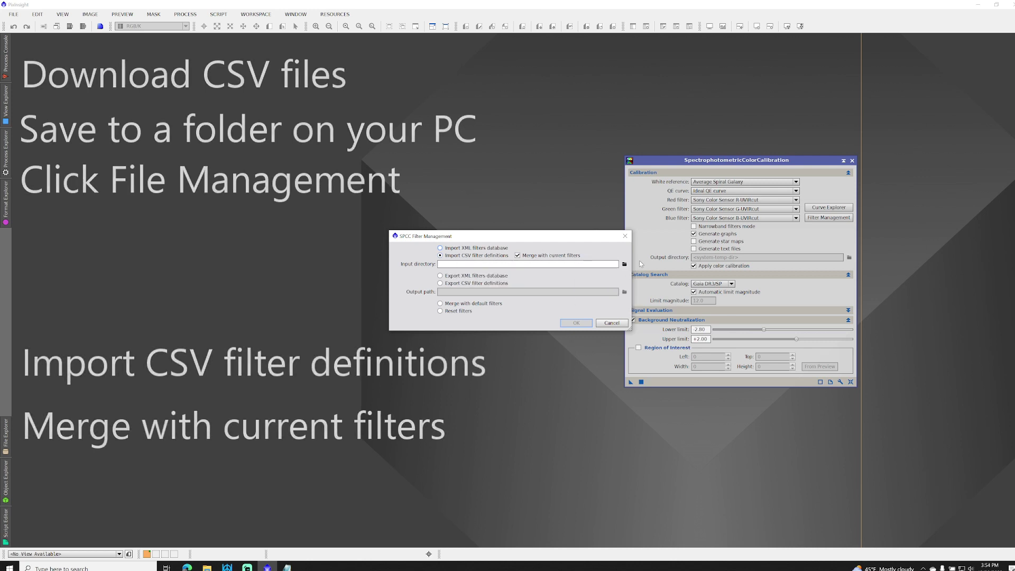
Import the 25 CSV filters from the SPCC Filters/Custom folder, bringing the database to 208.
left_click(625, 264)
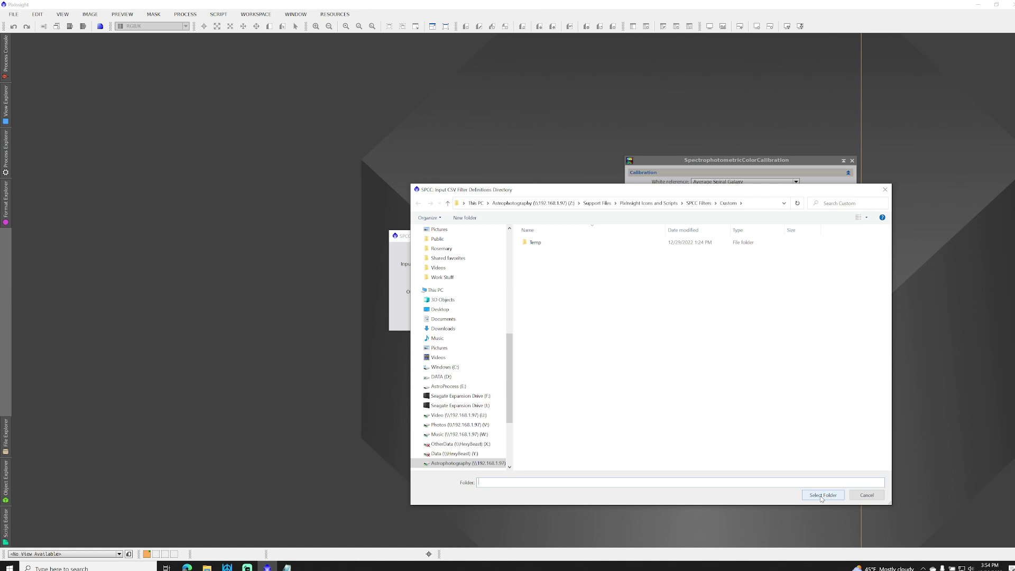
left_click(822, 496)
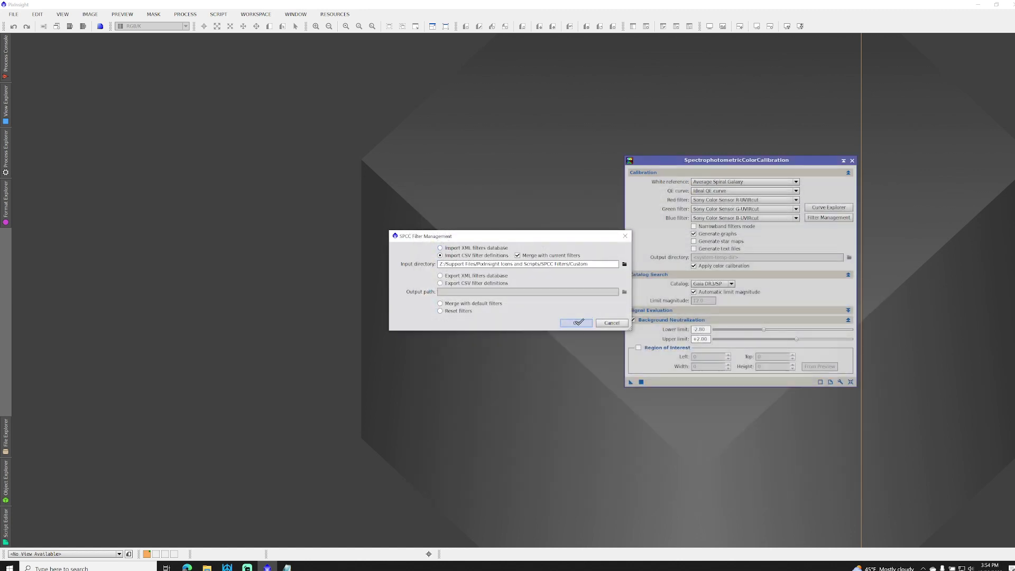
left_click(577, 323)
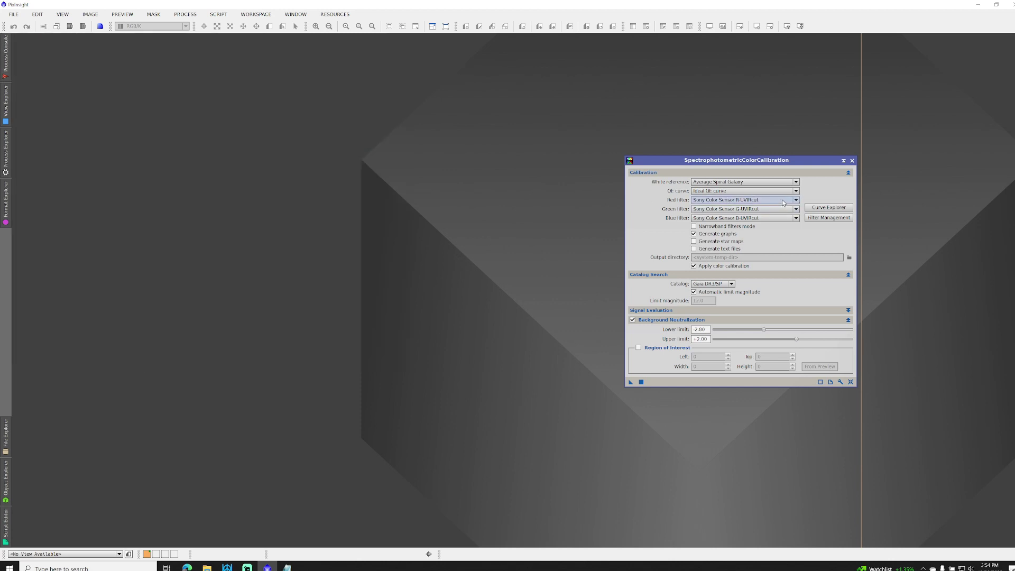
Set red, green, blue filters to Sony CMOS R-UVIRcut / IDAS NBZ, Askar D1 Oiii-Ha, Askar D2 Oiii-Sii.
left_click(783, 200)
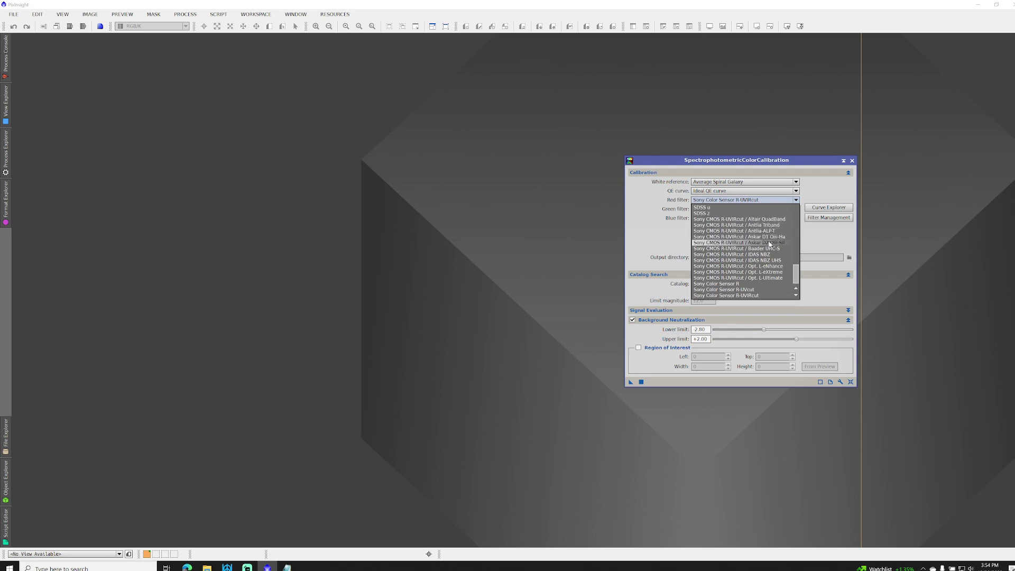
left_click(742, 255)
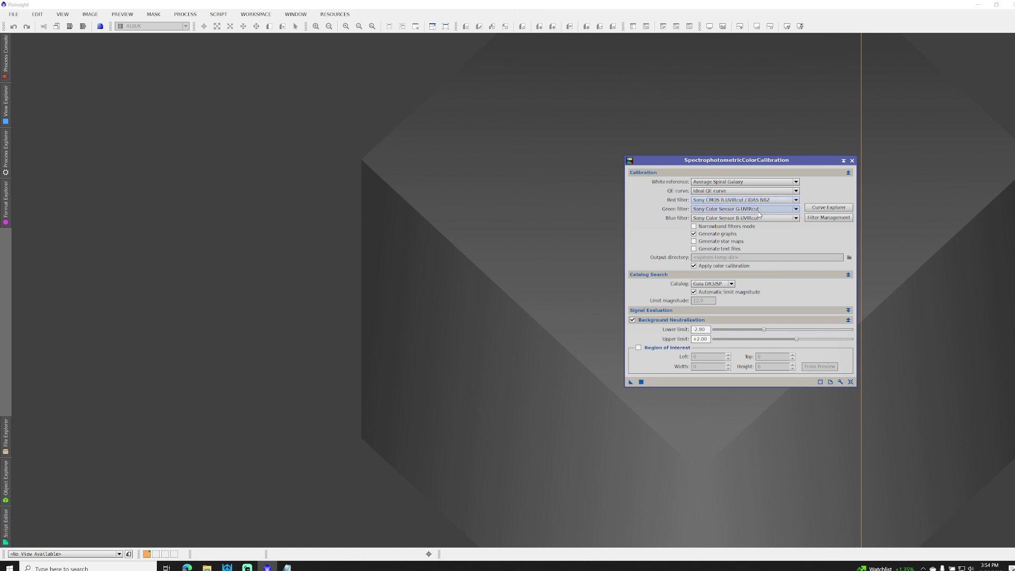
left_click(767, 210)
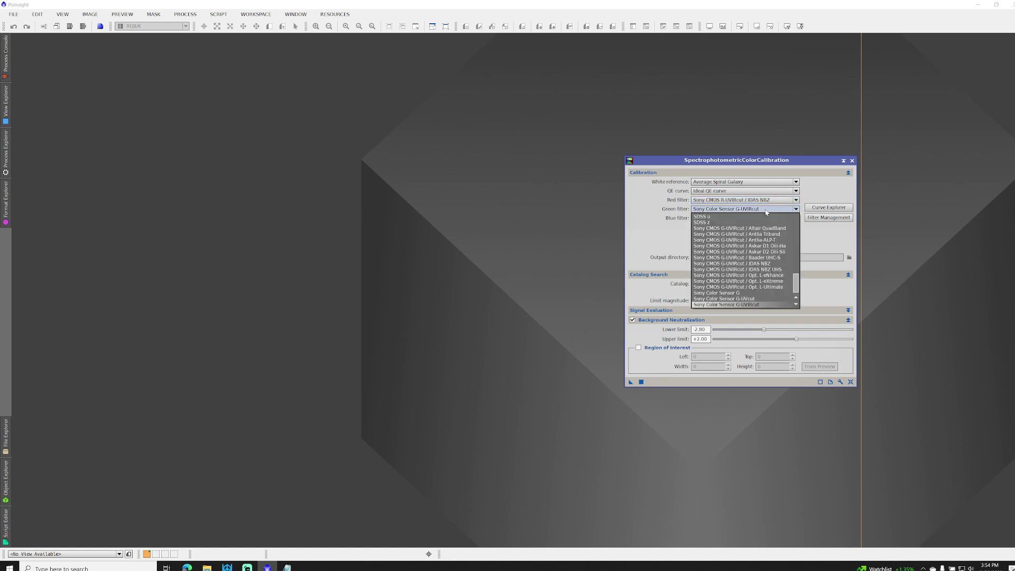
left_click(763, 270)
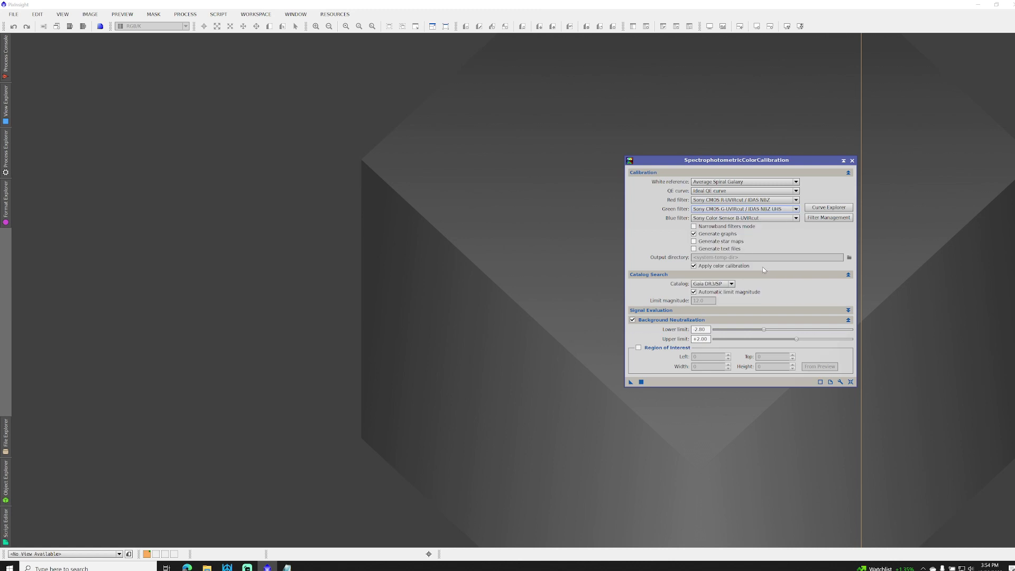
left_click(776, 217)
left_click(767, 238)
left_click(761, 209)
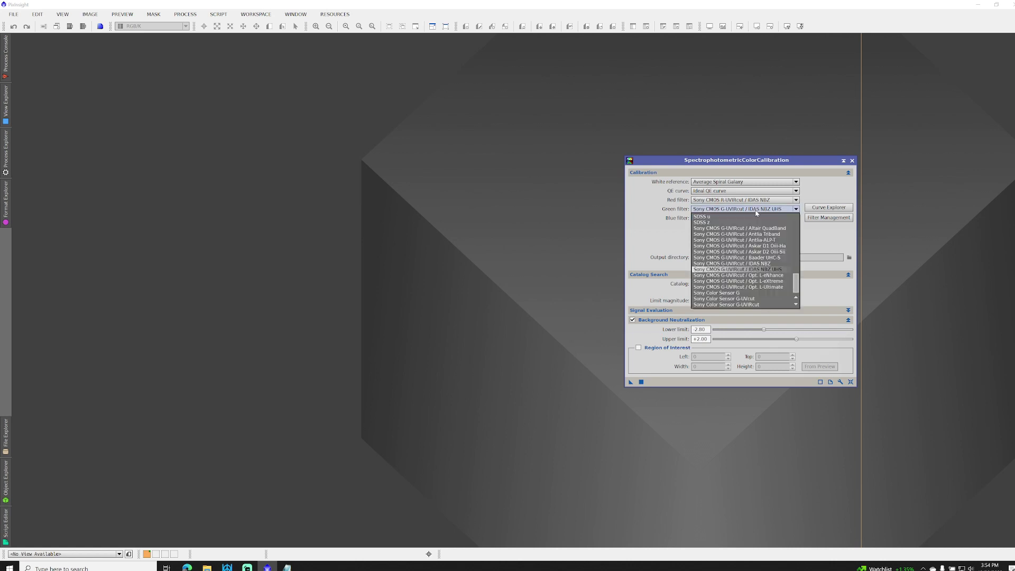
left_click(756, 245)
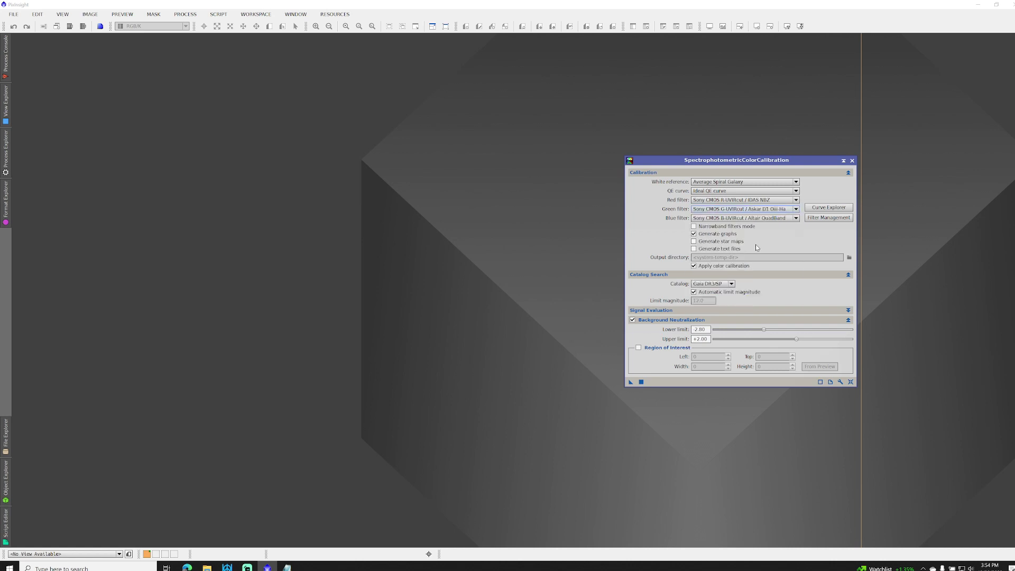
left_click(764, 220)
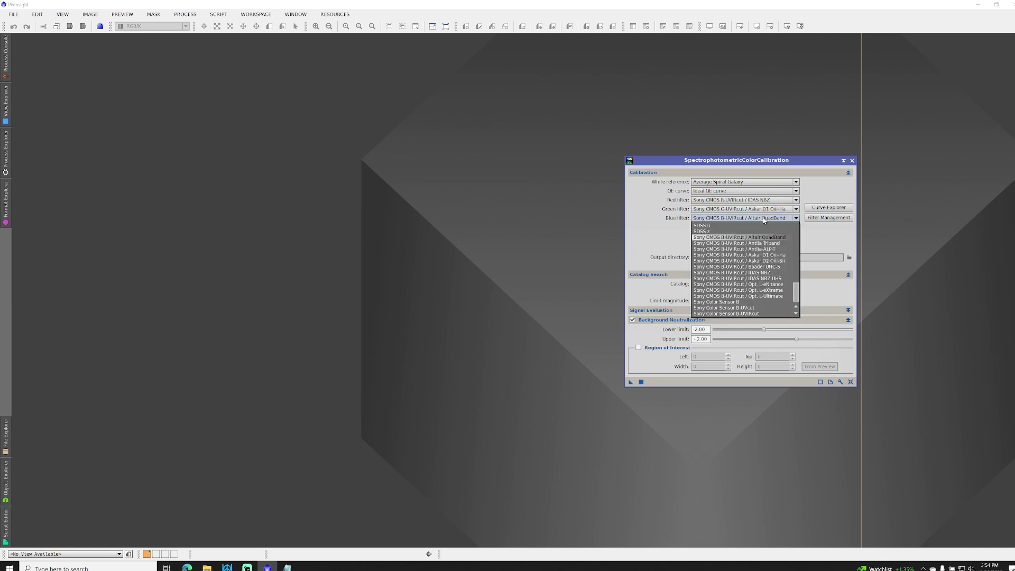
left_click(762, 263)
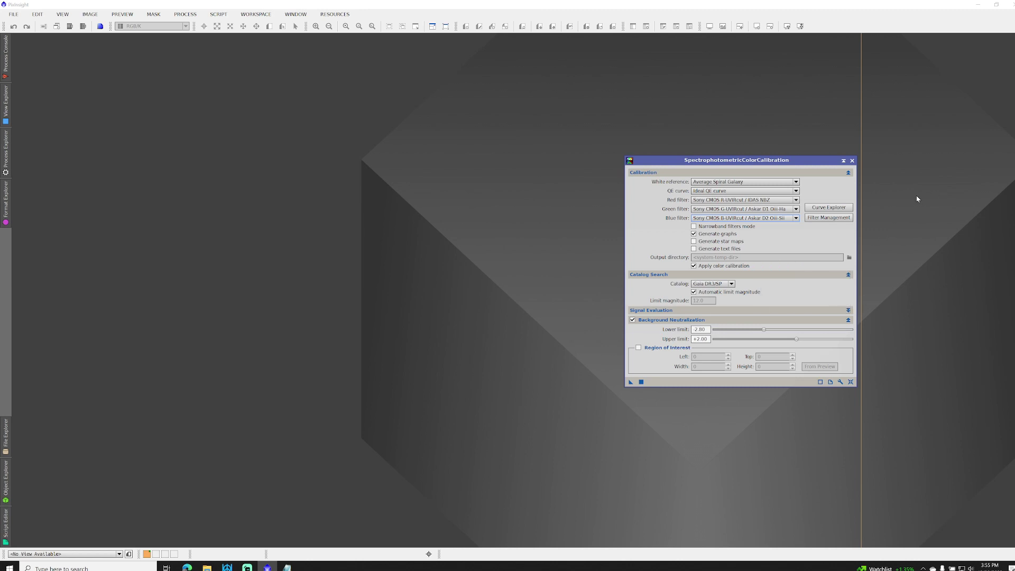
left_click(836, 208)
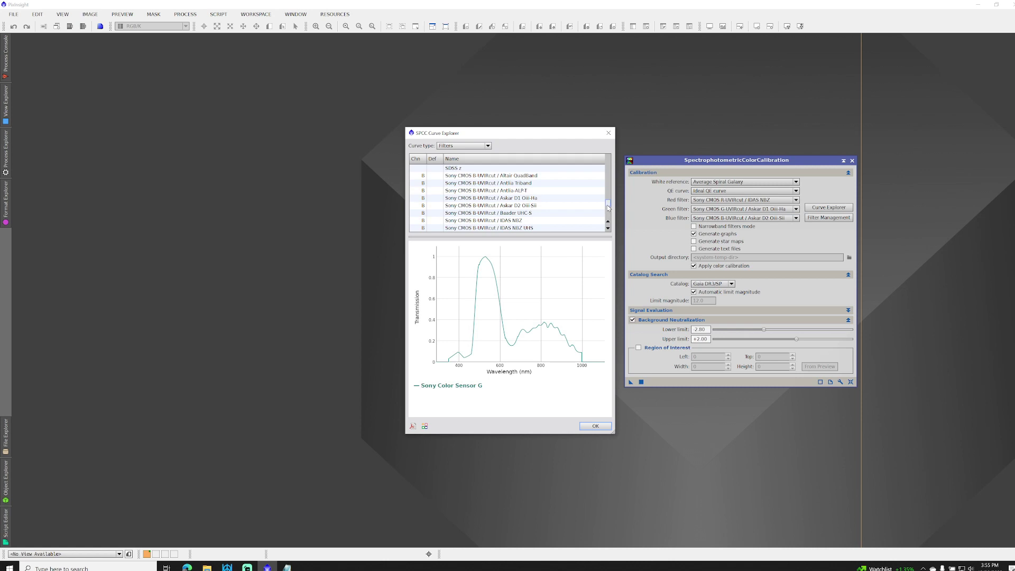
Plot the IDAS LPS D3 Light Pollution filter's transmission curve from the filter list.
left_click_drag(608, 205, 609, 200)
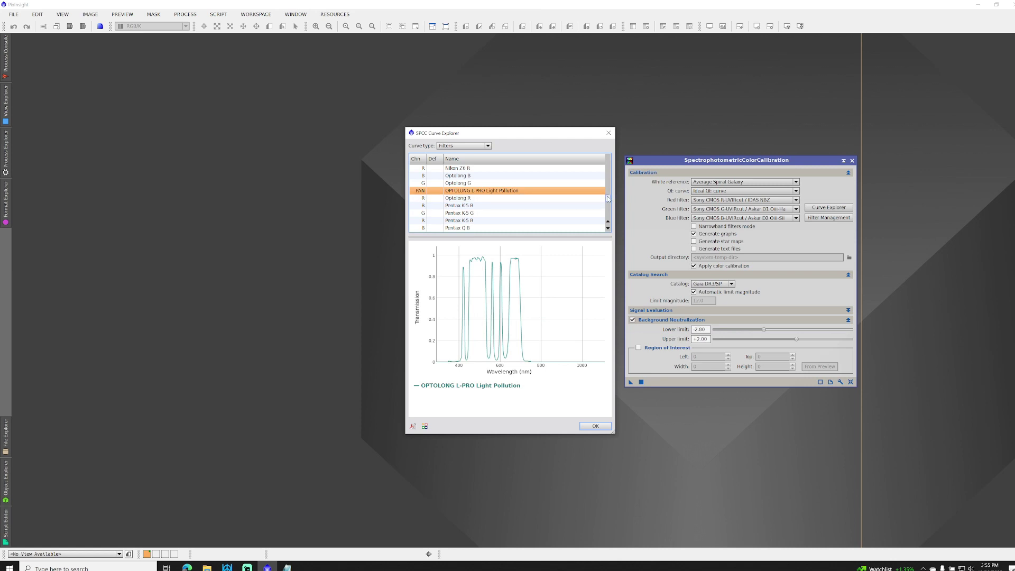
left_click_drag(608, 199, 618, 183)
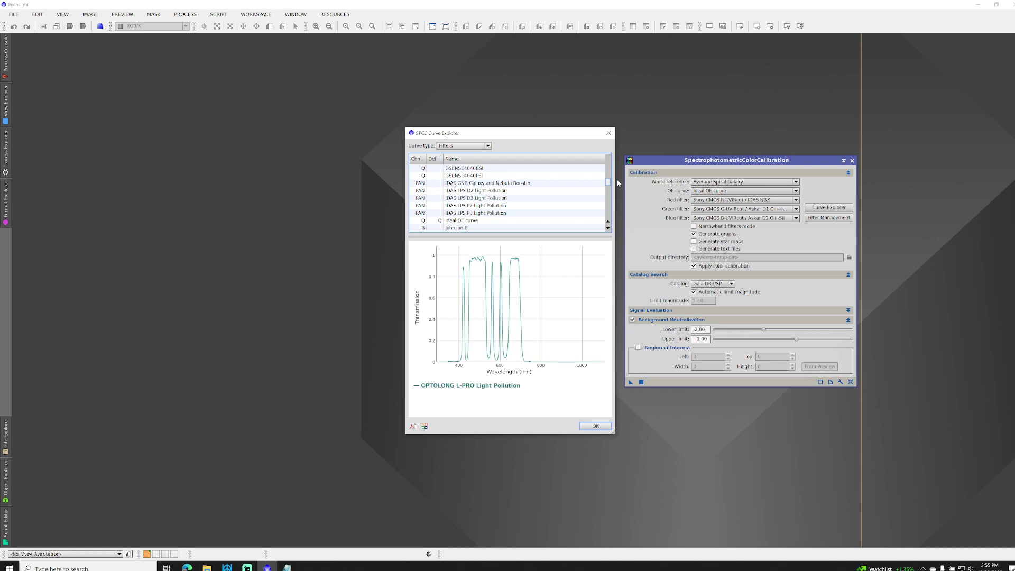
left_click(506, 200)
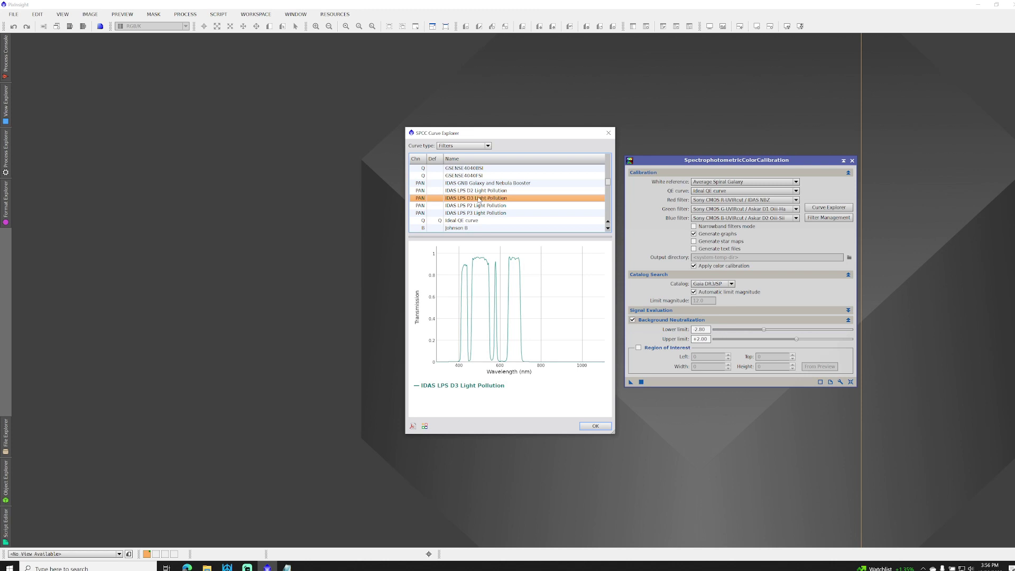
Select Sony Color Sensor R-UVIRcut with IDAS LPS D3 and start a new combined filter.
left_click_drag(609, 184, 611, 226)
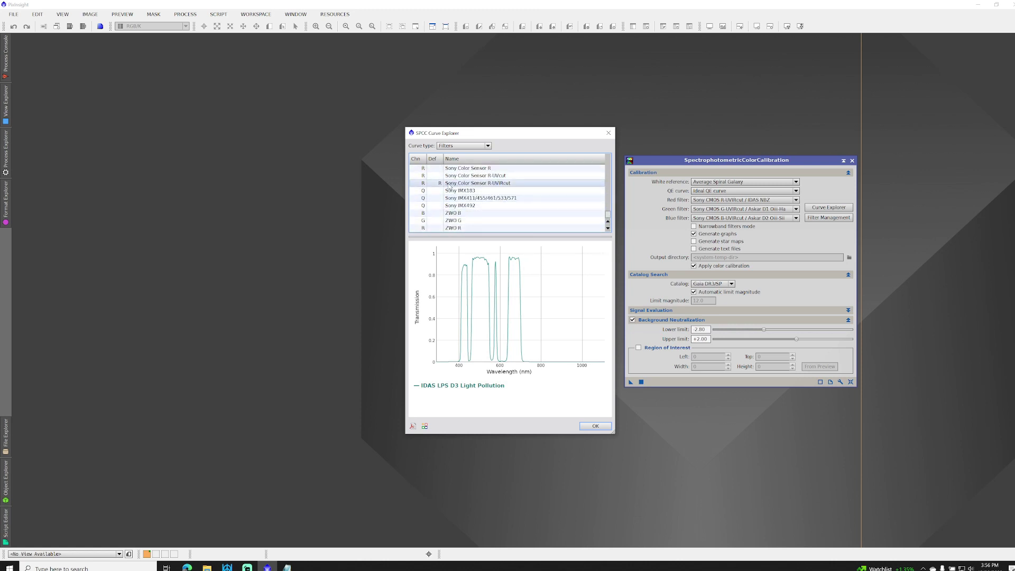
left_click(493, 186)
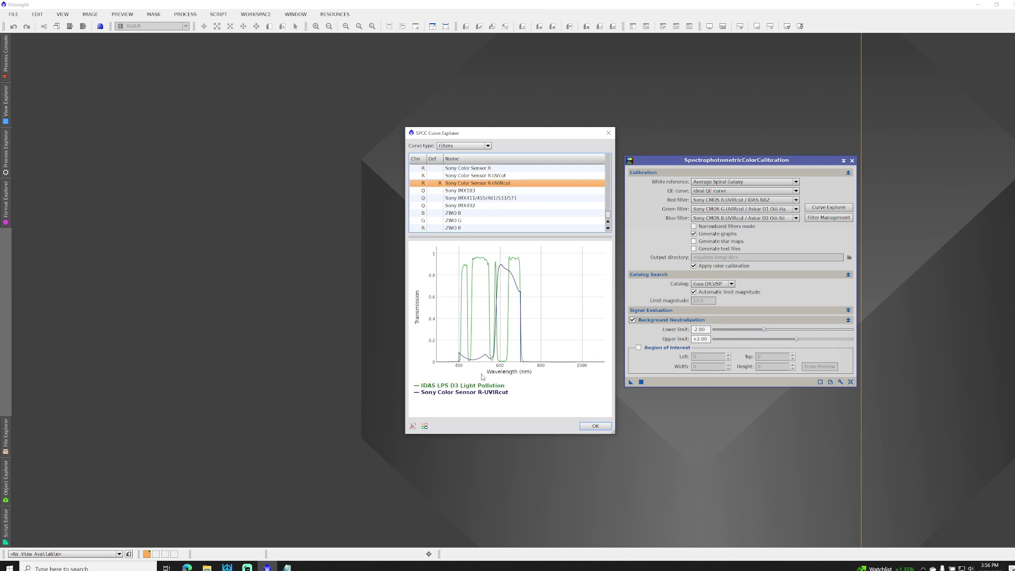
mouse_move(520, 311)
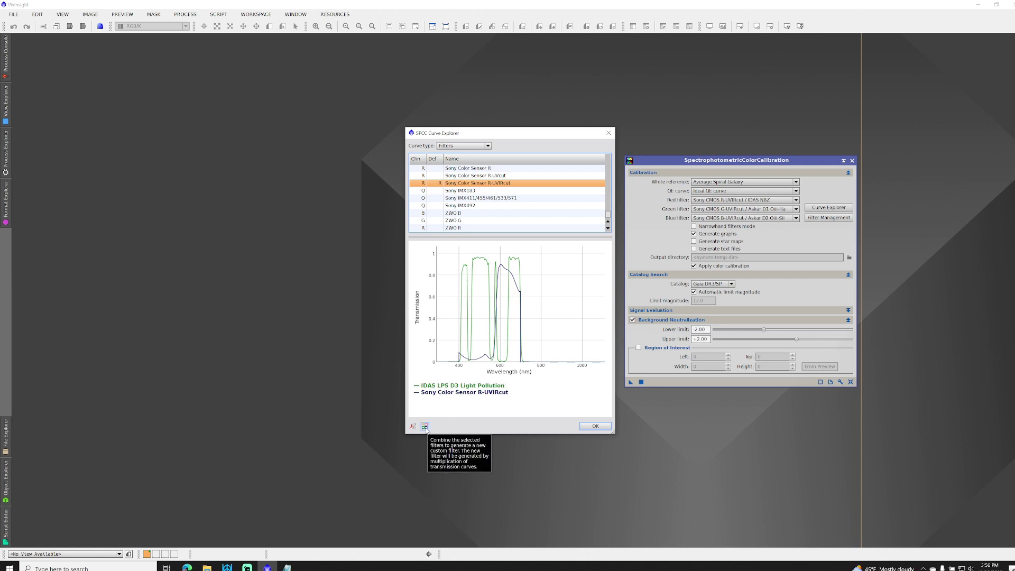
left_click(425, 427)
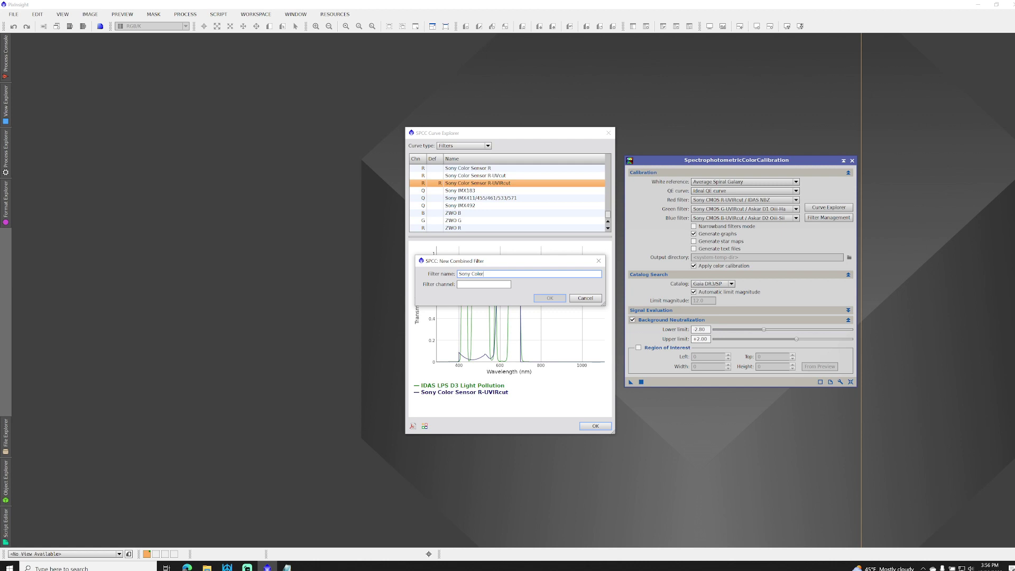
Name the combined filter 'Sony Color CMOS R-UVIRcut / LPS-D3', set channel R, and create it.
type("OS")
type("R-UVIRcut / LPS-D3")
key("Tab")
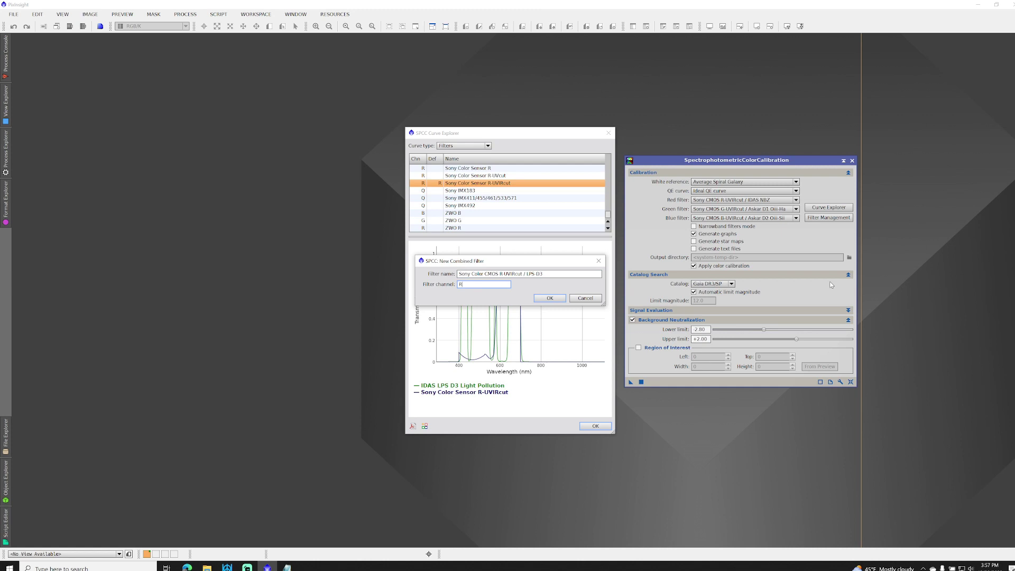
left_click(550, 298)
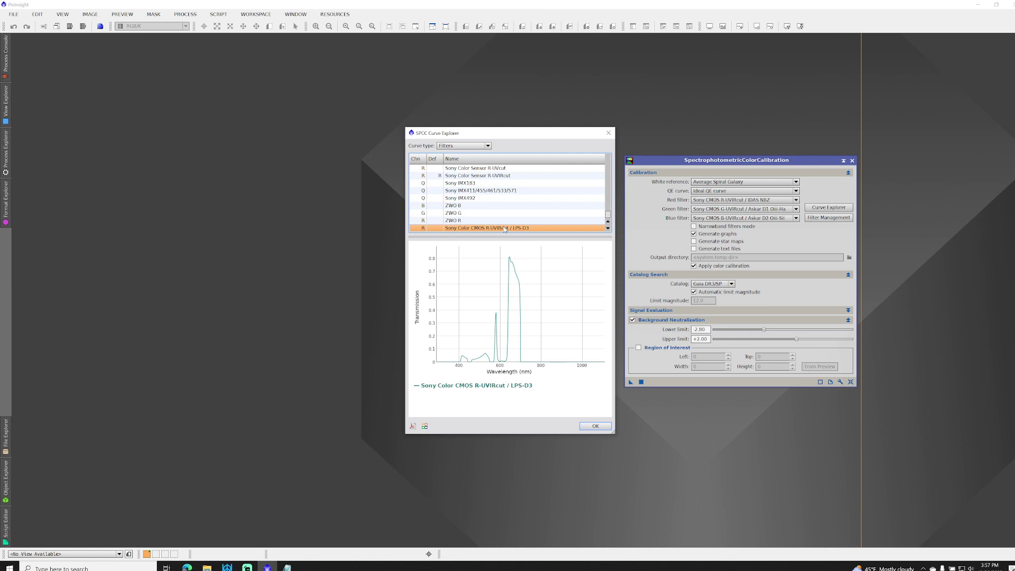
Select IDAS LPS D3 Light Pollution and Sony Color Sensor G-UVIRcut in Curve Explorer.
left_click_drag(609, 216, 613, 183)
left_click(490, 199)
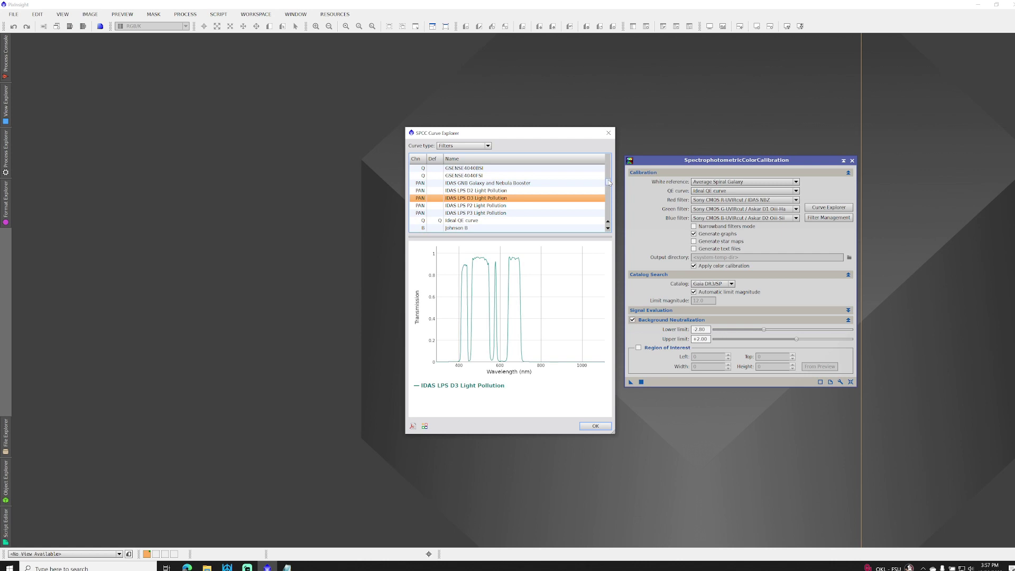
left_click_drag(612, 183, 611, 213)
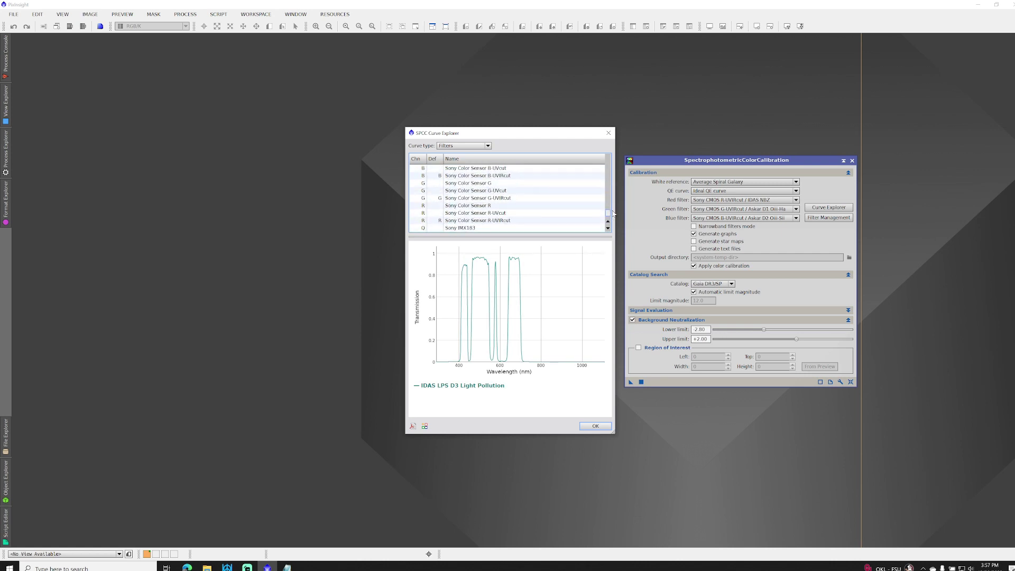
left_click(498, 200)
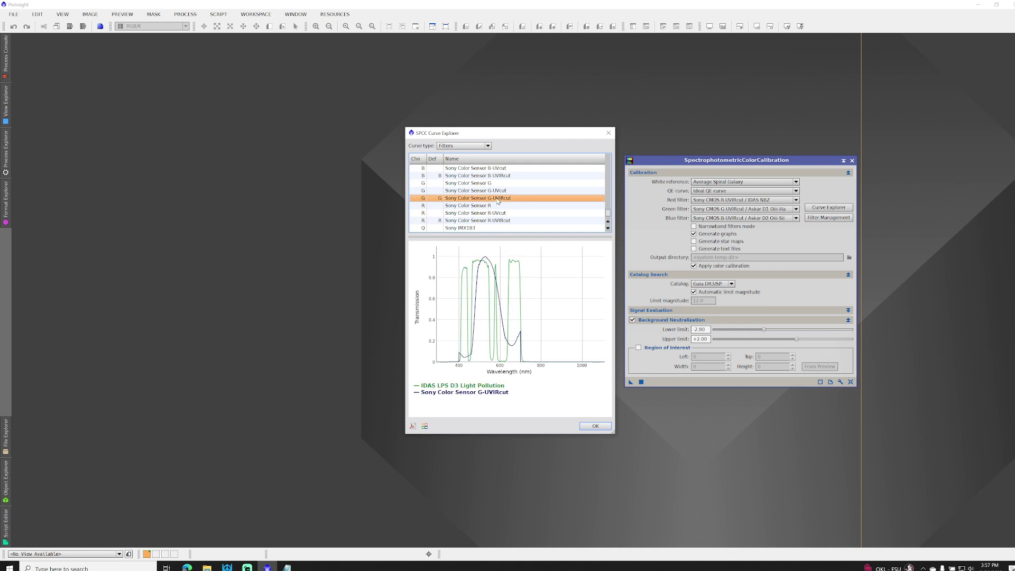
Combine them into a G-channel filter named 'Sony Color CMOS G-UVIRcut / LPS-D3'.
left_click(425, 426)
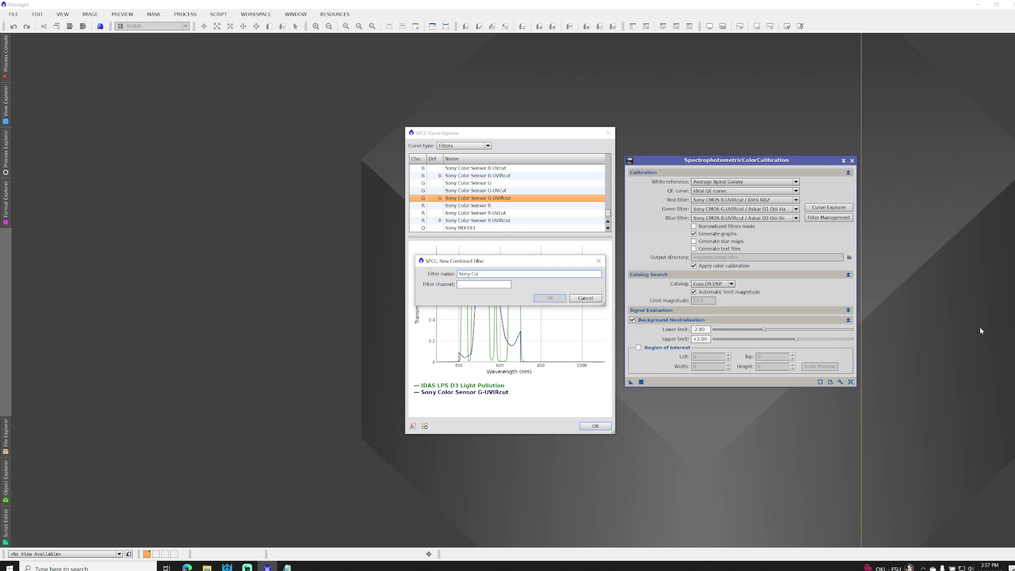
type("MOS")
key("BackSpace")
key("Tab")
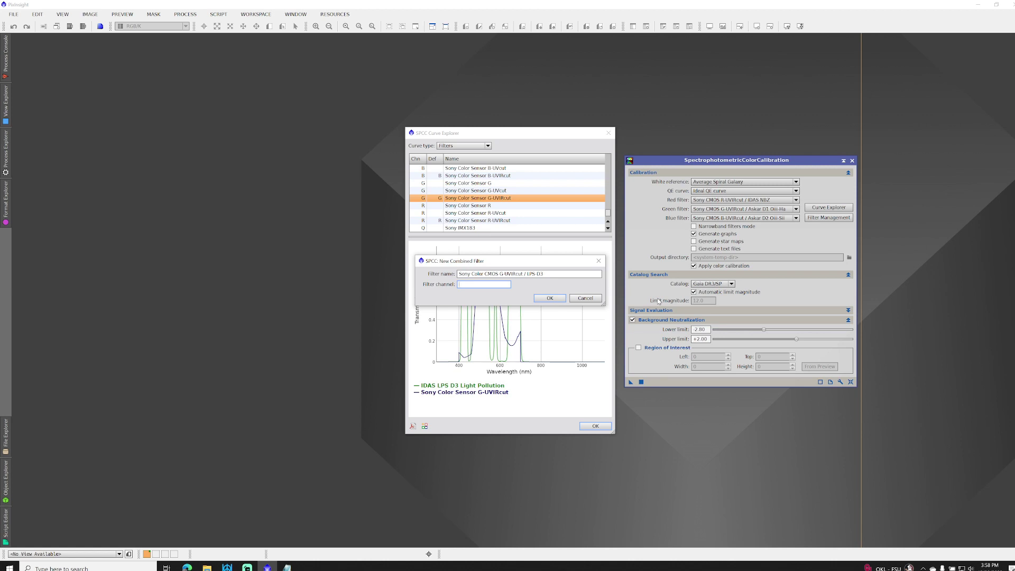
left_click(548, 299)
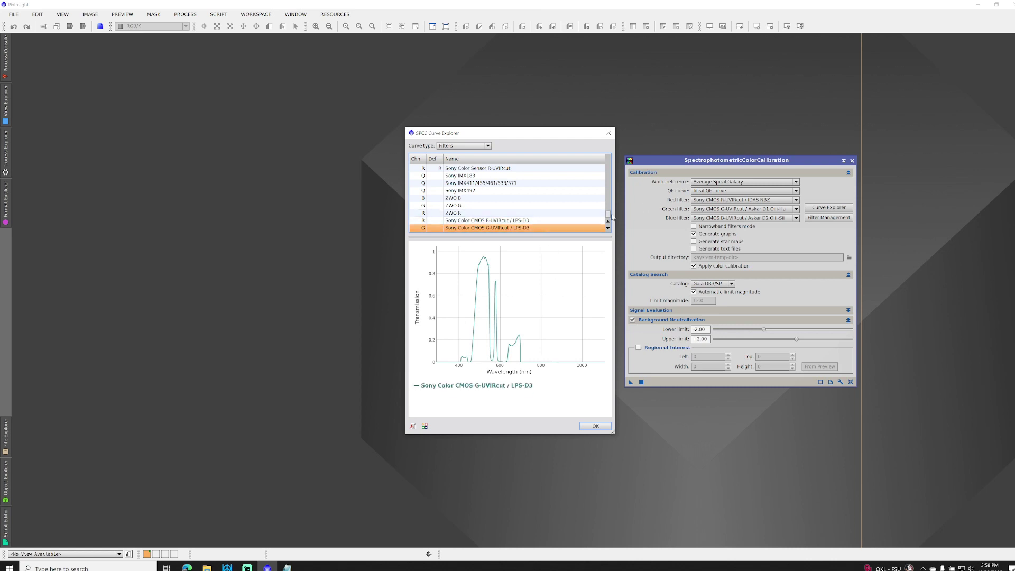
Select IDAS LPS D3 Light Pollution and Sony Color Sensor B-UVIRcut in Curve Explorer.
left_click_drag(608, 217, 610, 181)
left_click(469, 213)
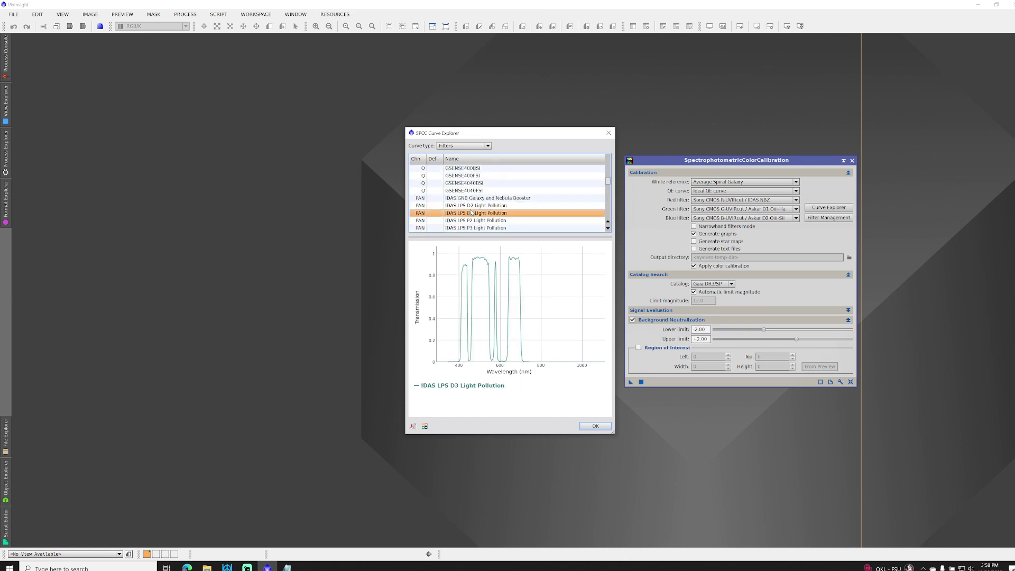
left_click_drag(609, 182, 612, 214)
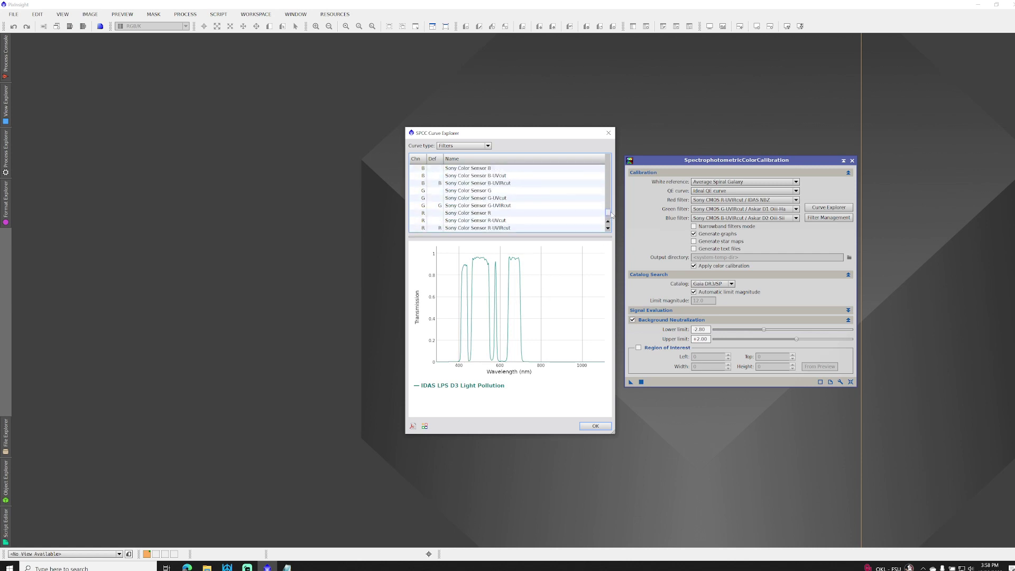
left_click(511, 183)
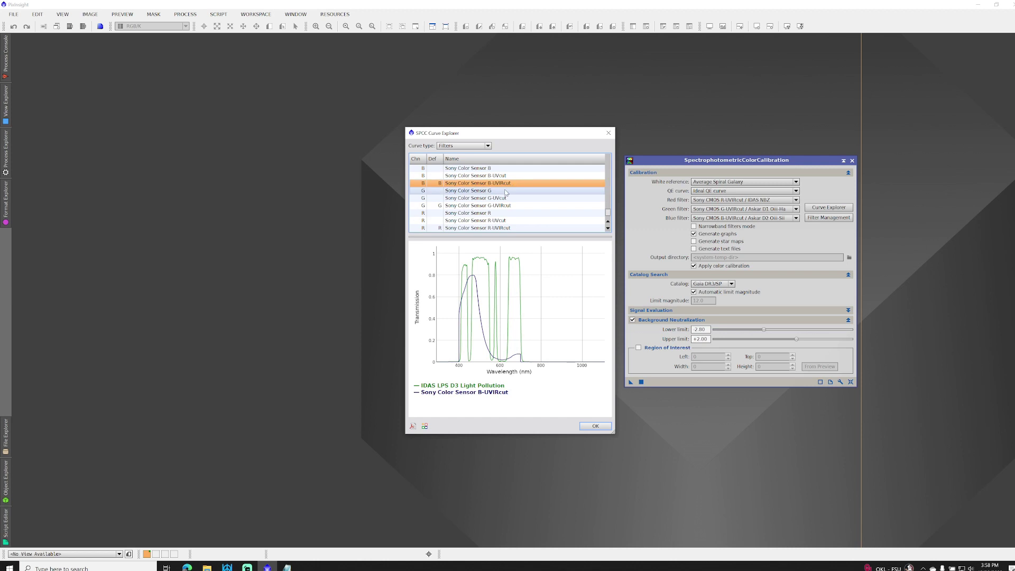
Combine them into a B-channel filter named 'Sony Color CMOS B-UVIRcut / LPS-D3'.
left_click(426, 426)
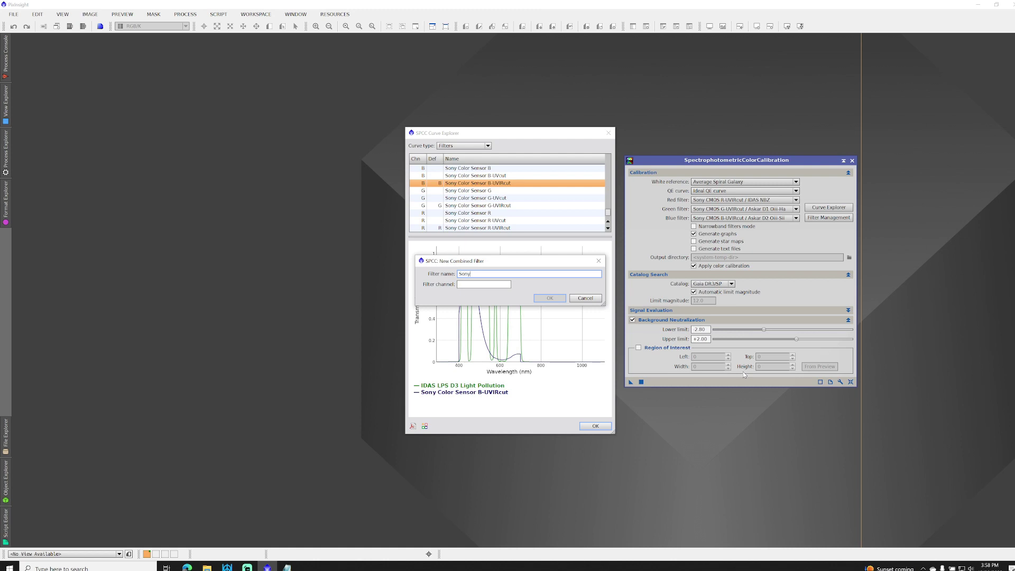
type("Sony Color CMOS B-UVIRcut / LPS-D3")
key("Tab")
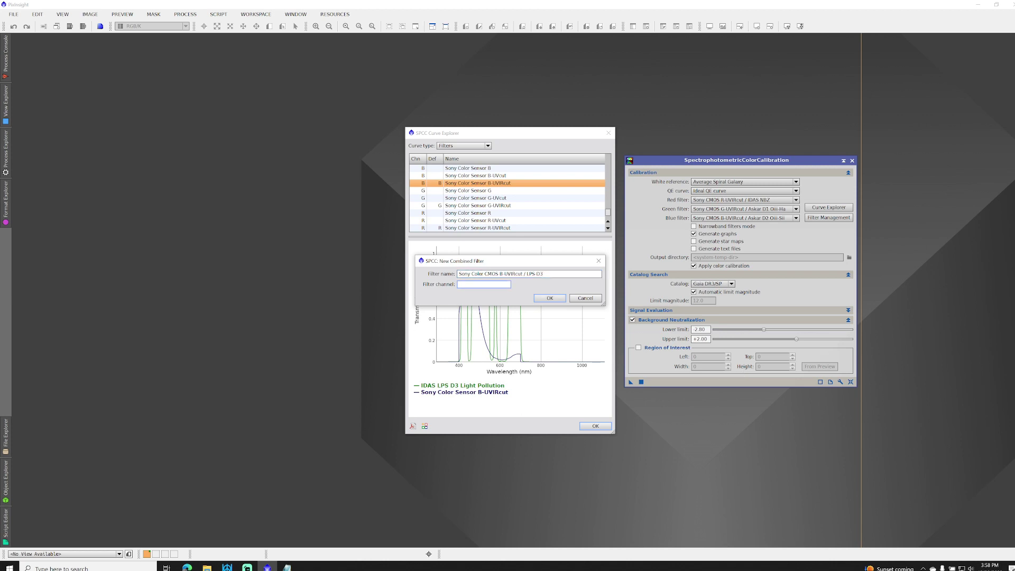
type("B")
left_click(550, 299)
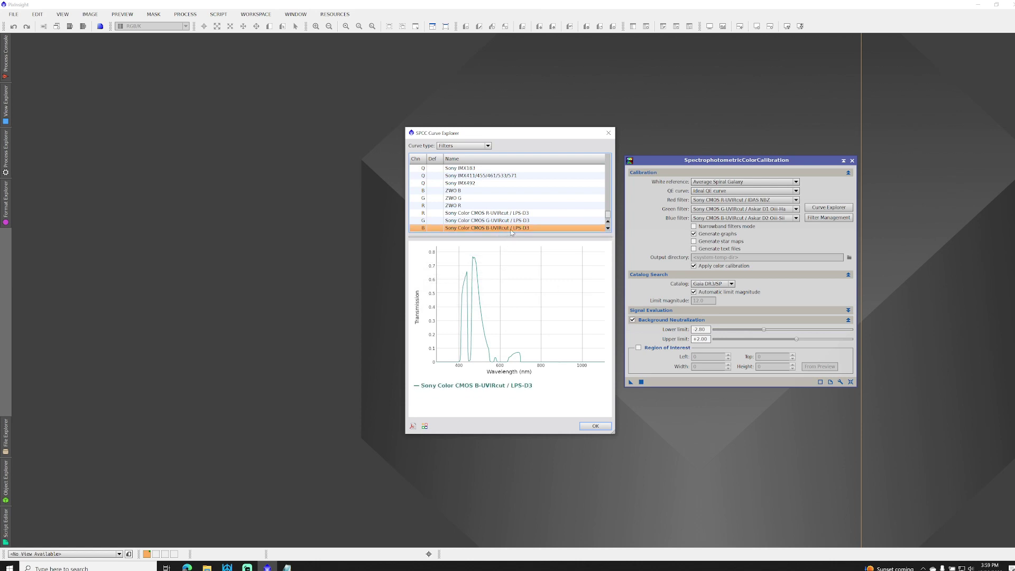
left_click(508, 214)
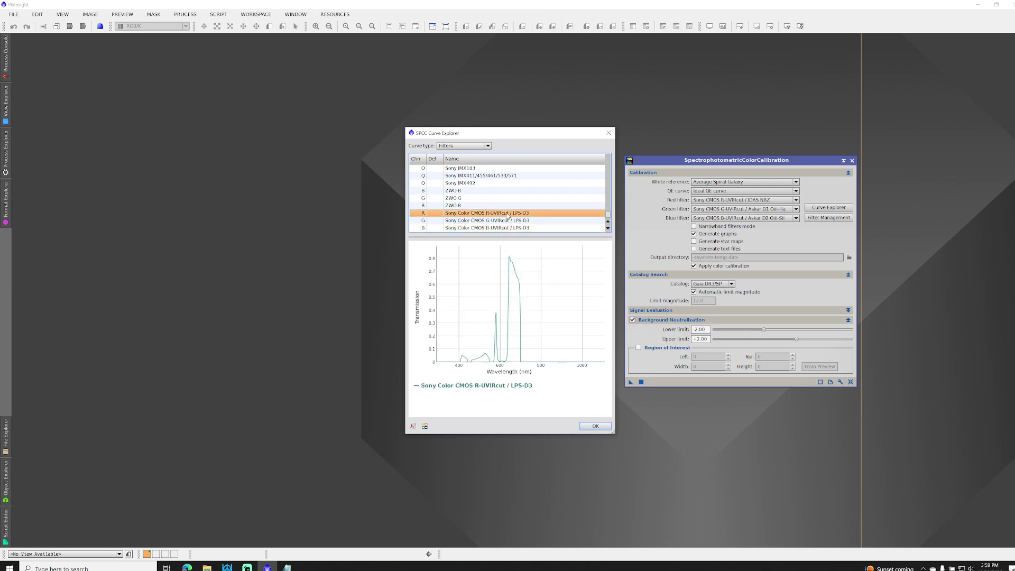
key("Down")
key("Down")
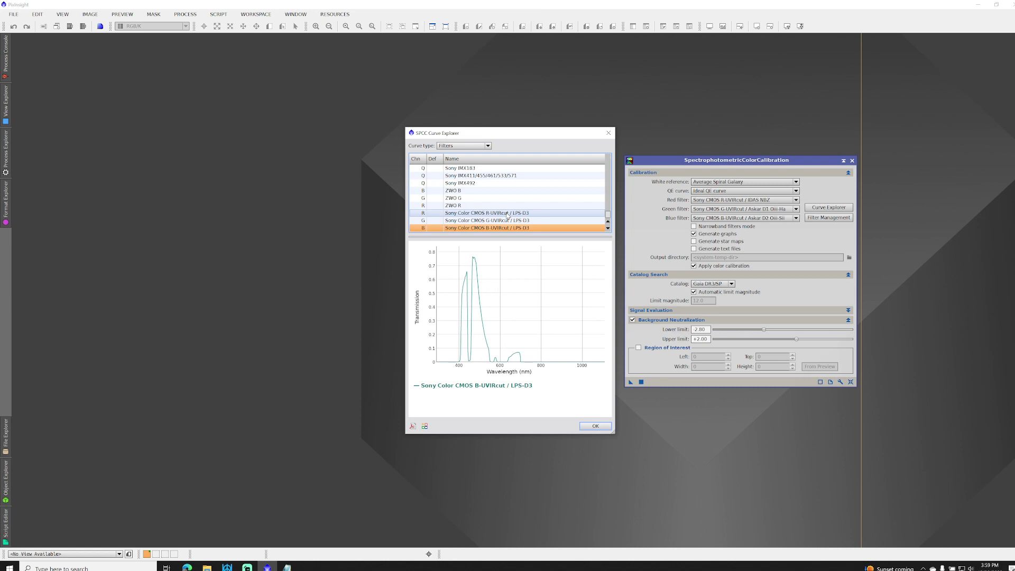
key("shift+Up")
key("shift+Up")
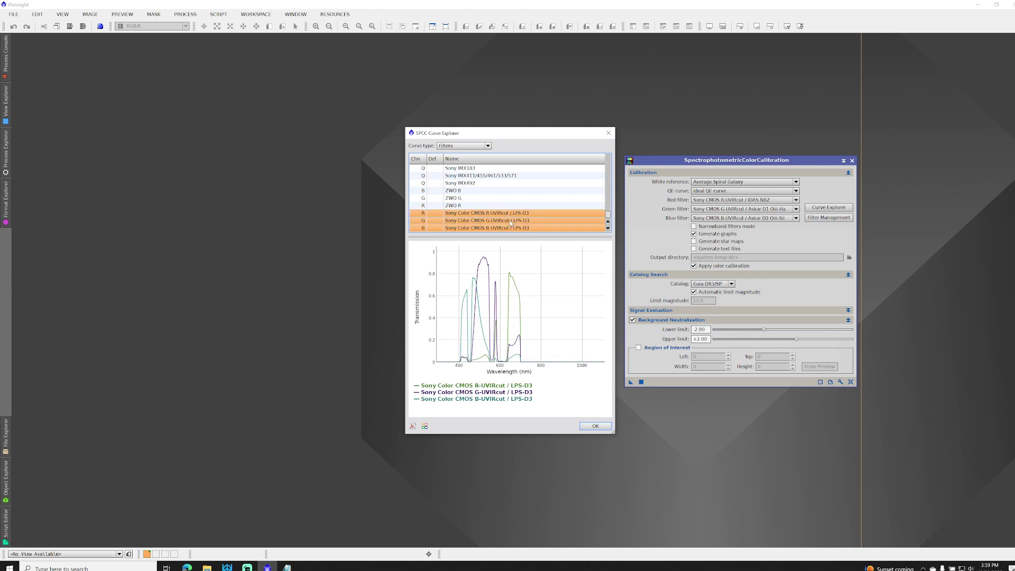
scroll(511, 224, "up", 2)
left_click(492, 205)
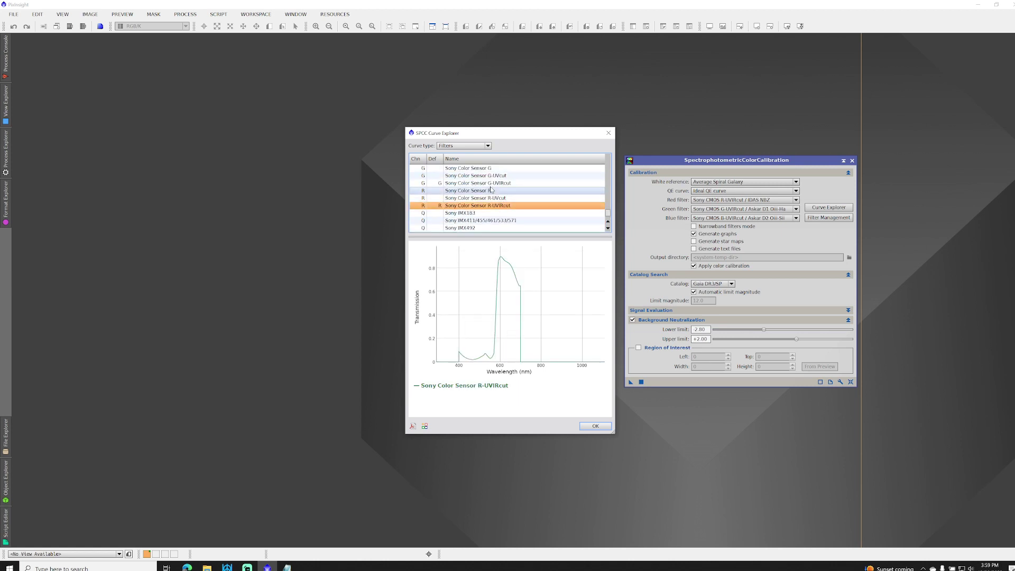
left_click(491, 183, "ctrl")
scroll(484, 200, "up", 2)
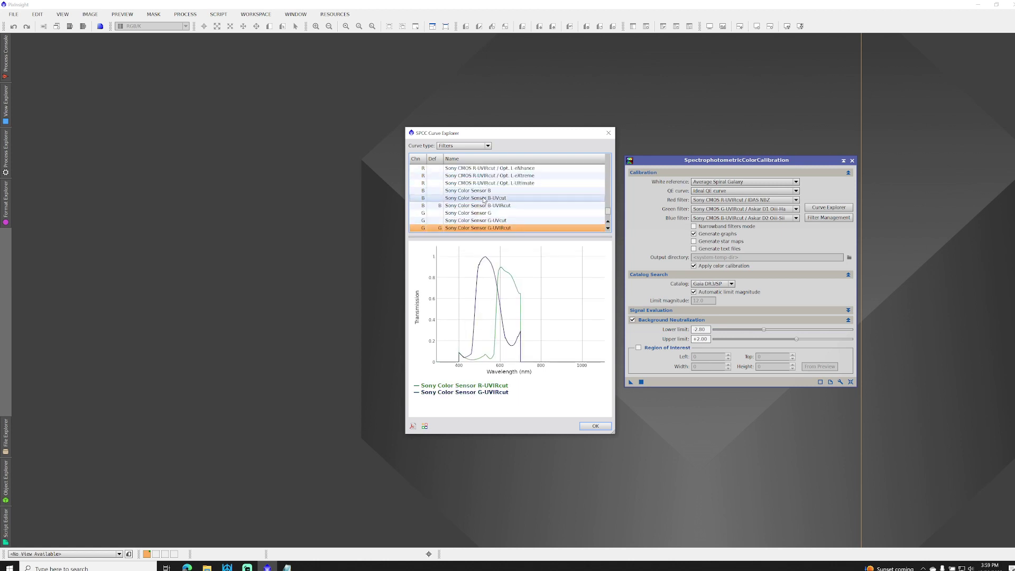
left_click(484, 205, "ctrl")
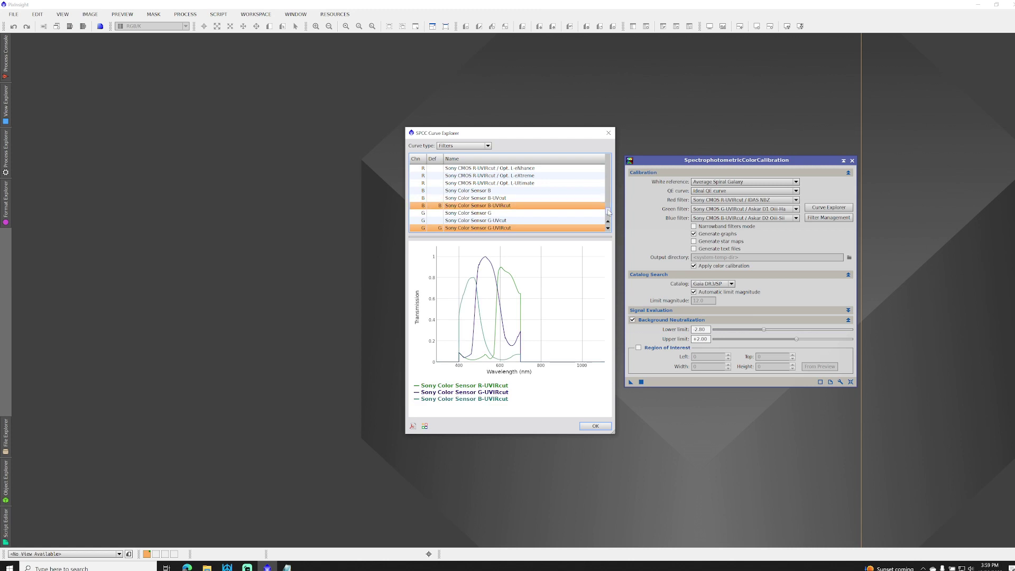
left_click_drag(608, 212, 609, 215)
left_click(532, 213, "ctrl")
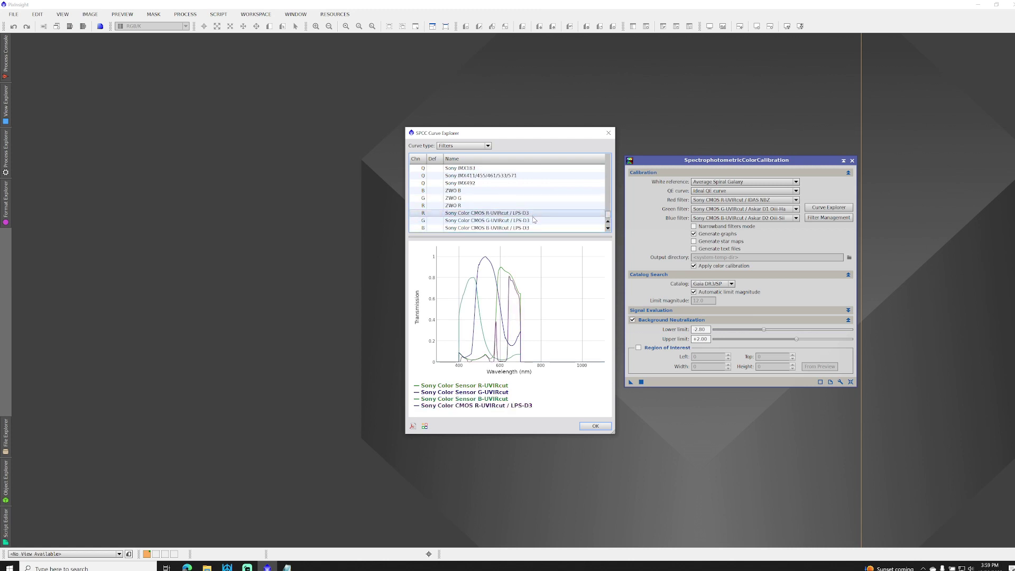
left_click(534, 220, "ctrl")
left_click(538, 228, "ctrl")
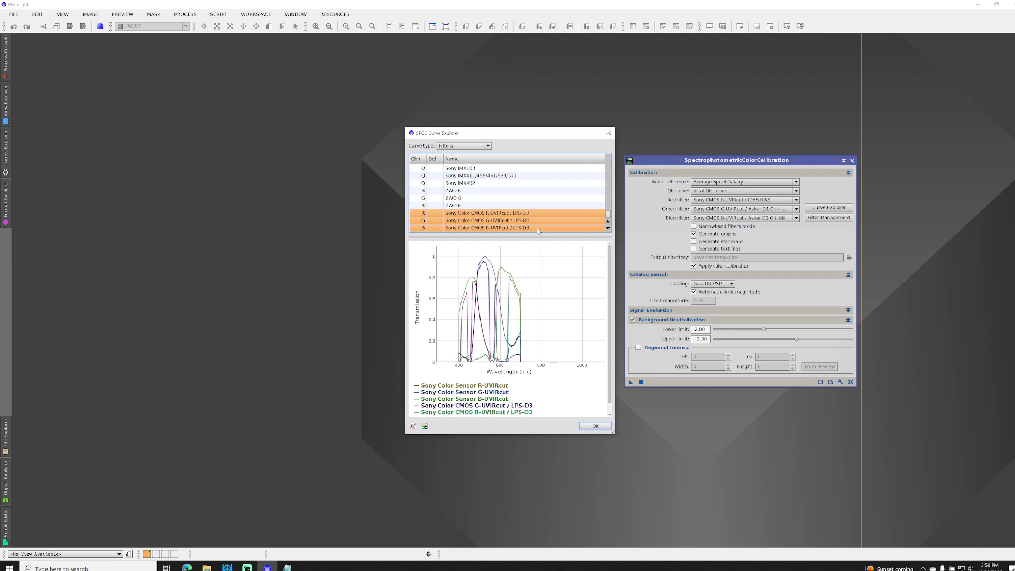
left_click(534, 229)
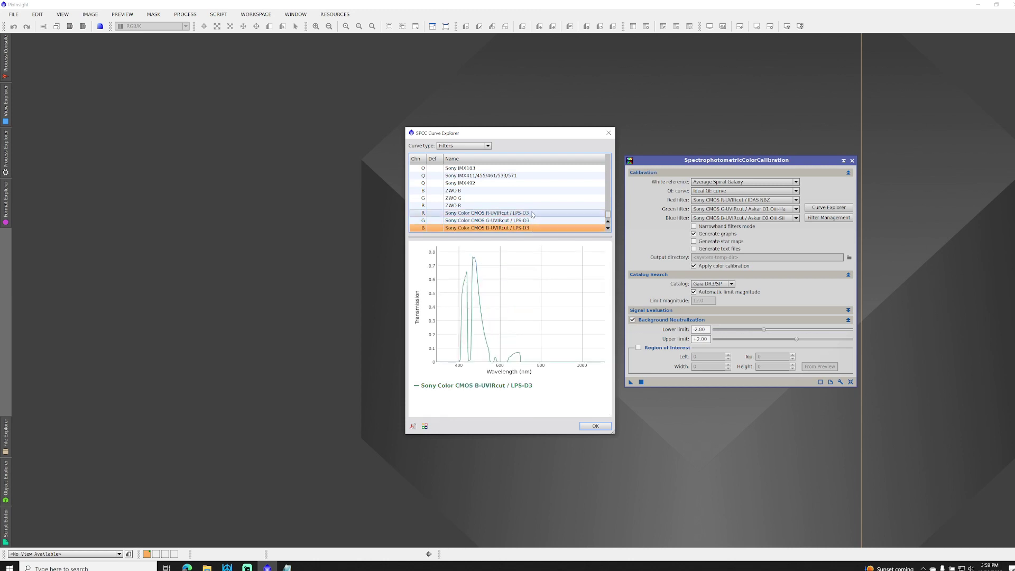
Save the combined filters and set SPCC Red, Green, Blue to Sony Color CMOS R/G/B-UVIRcut / LPS-D3.
left_click(592, 423)
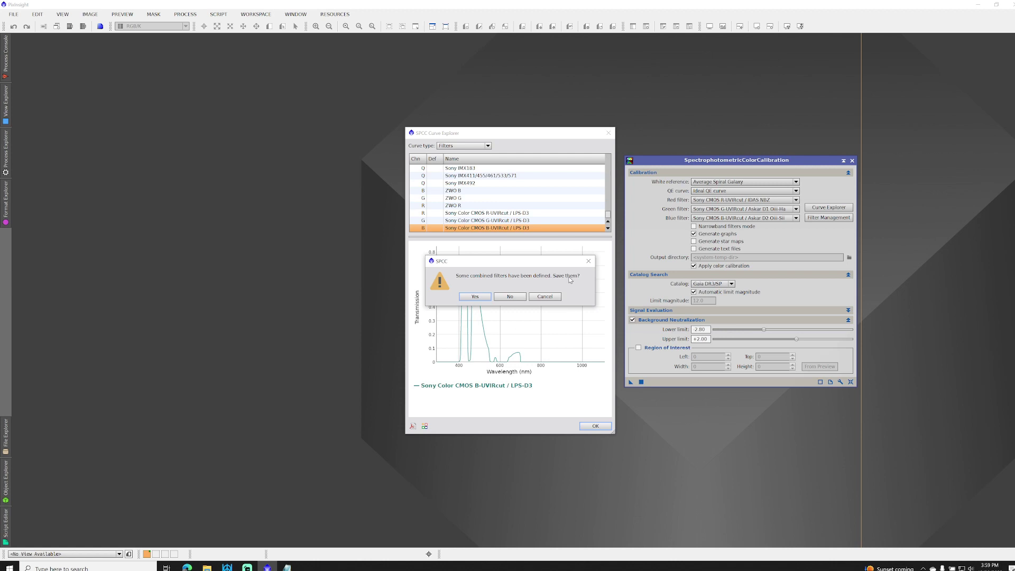
left_click(473, 298)
left_click(796, 200)
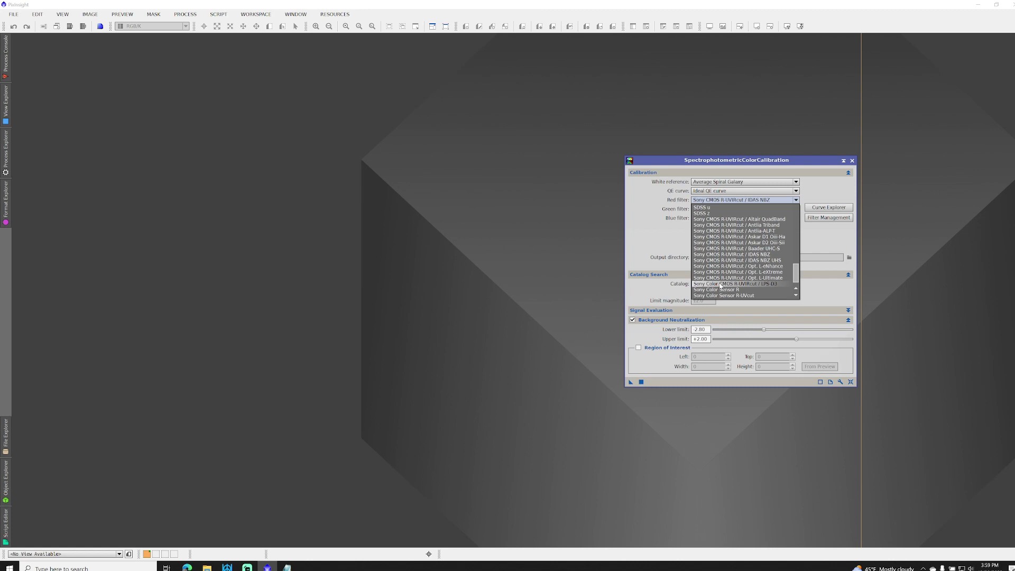
left_click(723, 286)
left_click(779, 209)
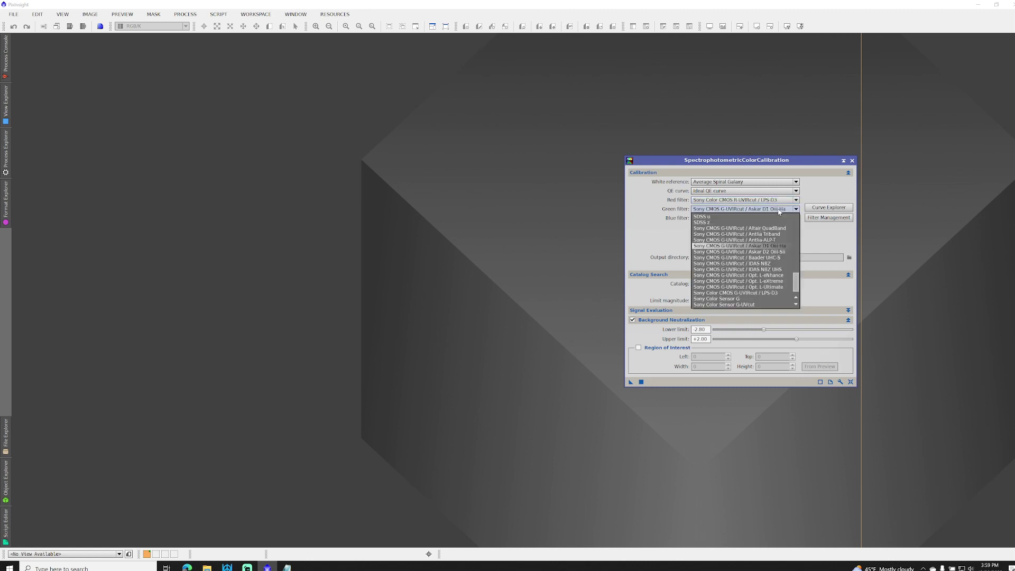
left_click(761, 292)
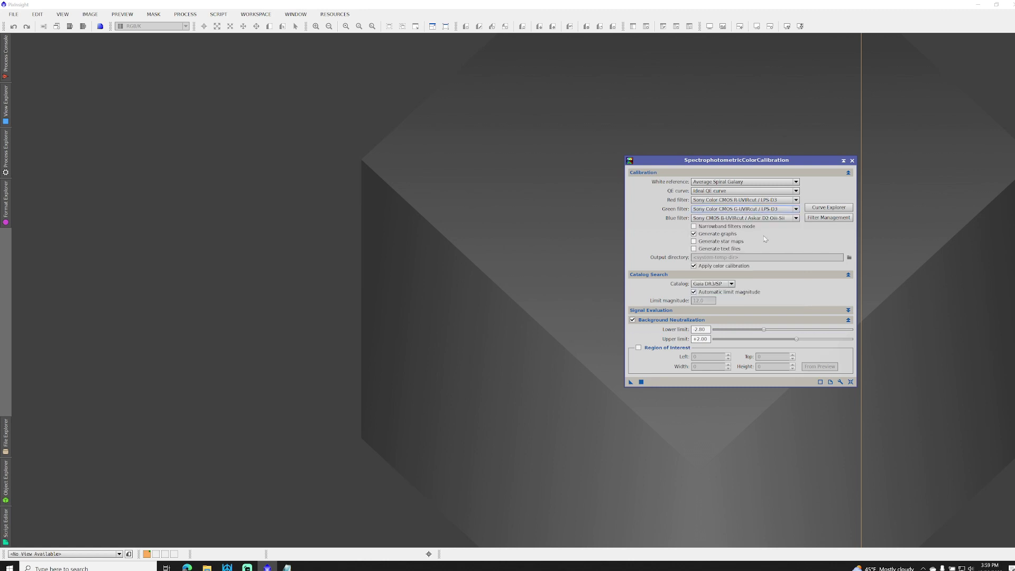
left_click(769, 218)
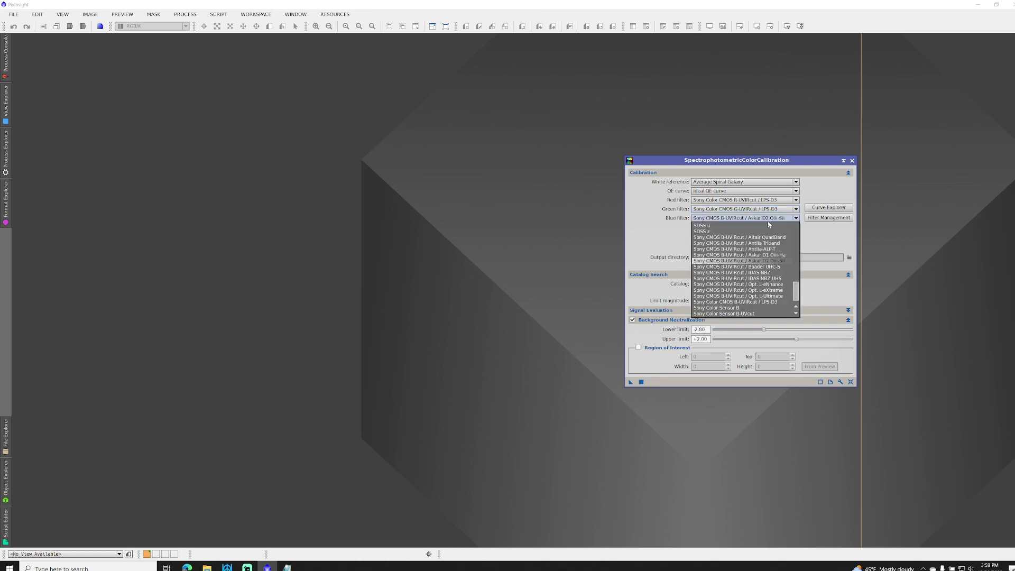
left_click(763, 303)
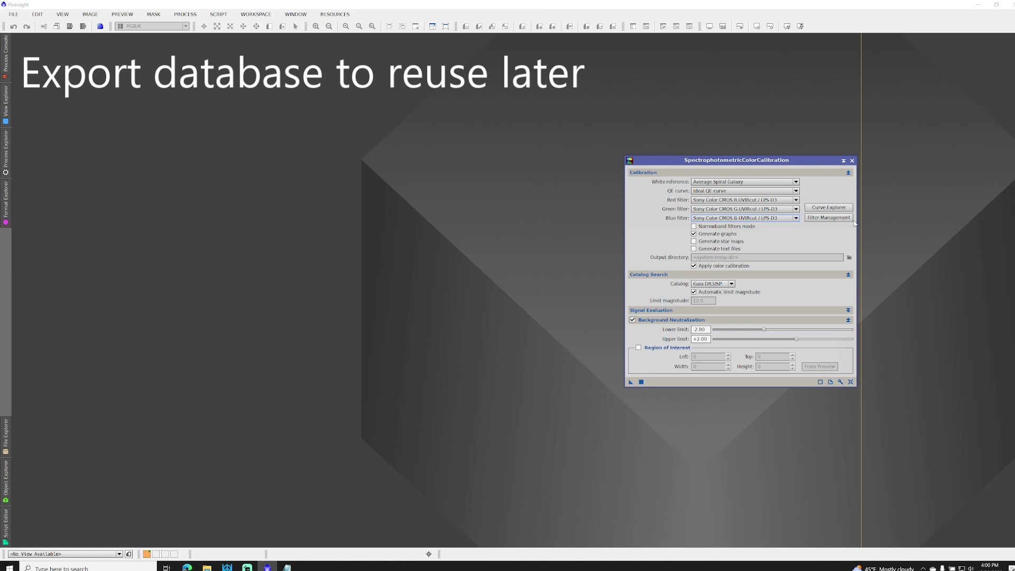
Export the XML filters database to Custom/Temp as MyFilterDatabase.xspd, exporting 211 filters.
left_click(828, 218)
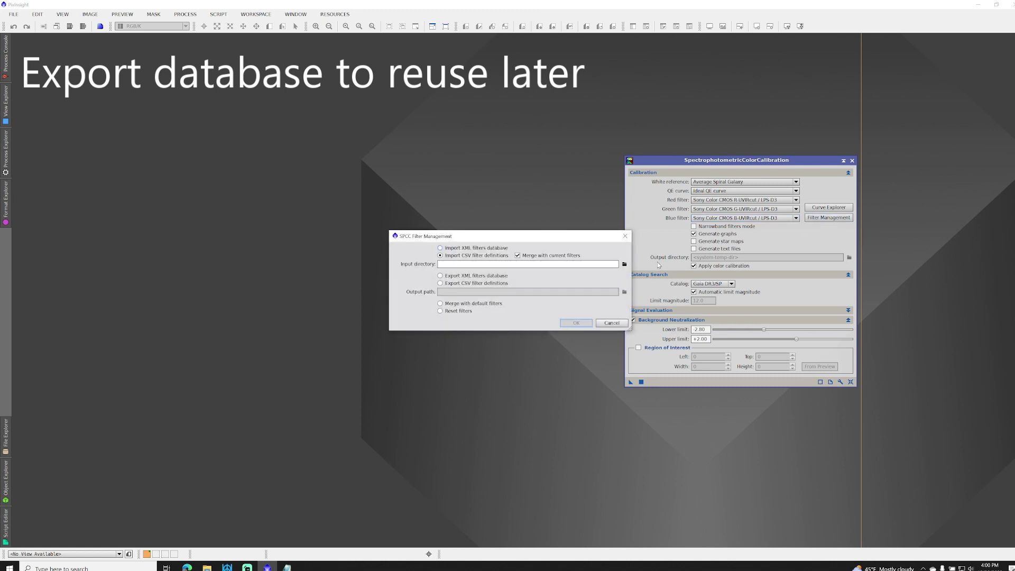
left_click(440, 276)
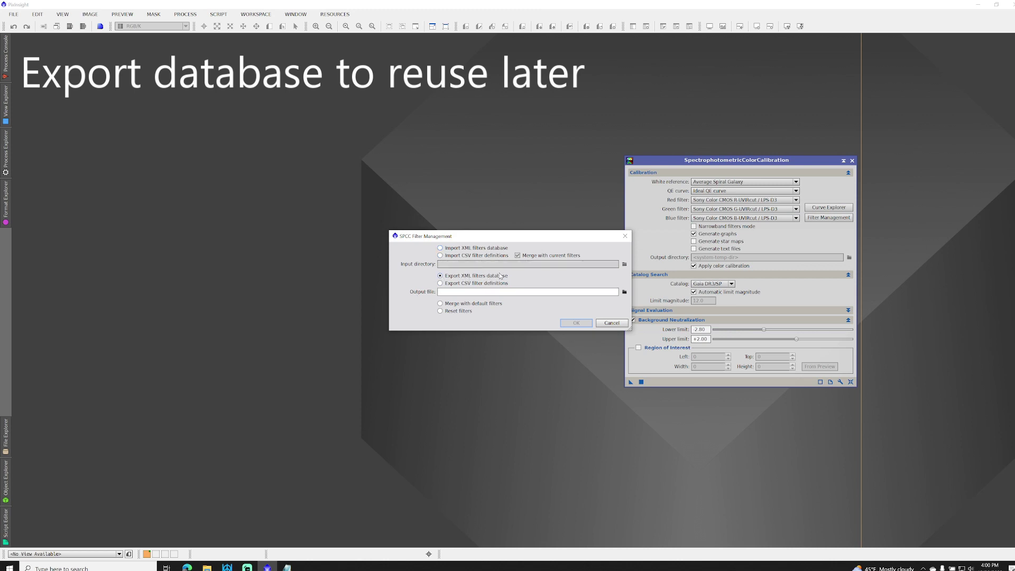
left_click(625, 292)
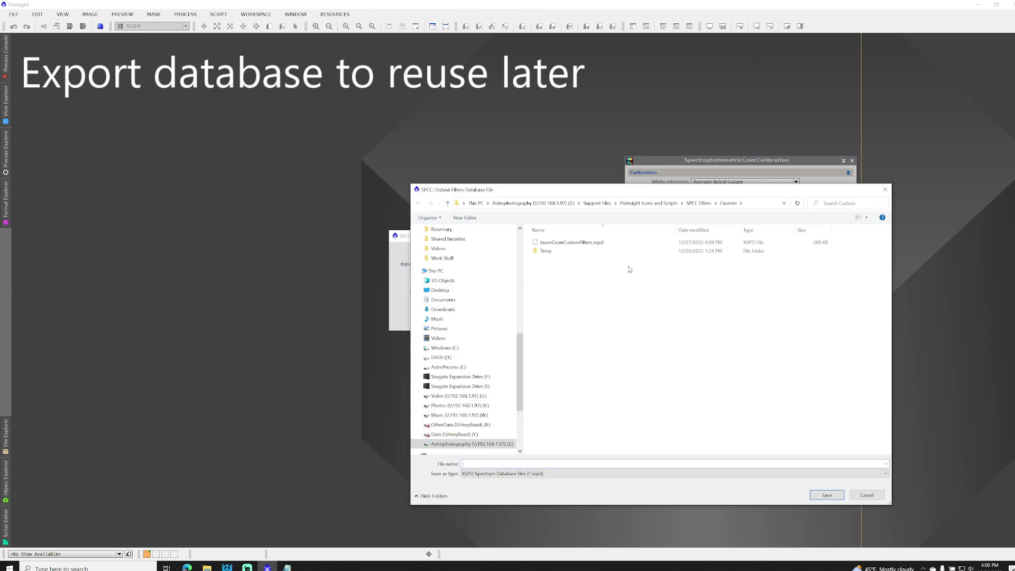
double_click(568, 252)
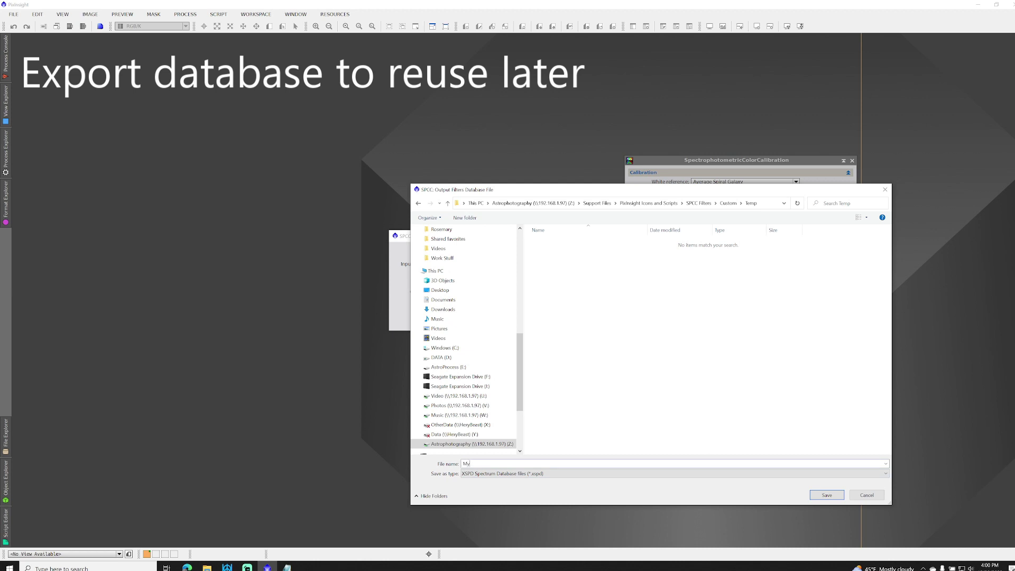
type("MyFilterDatabase")
left_click(826, 495)
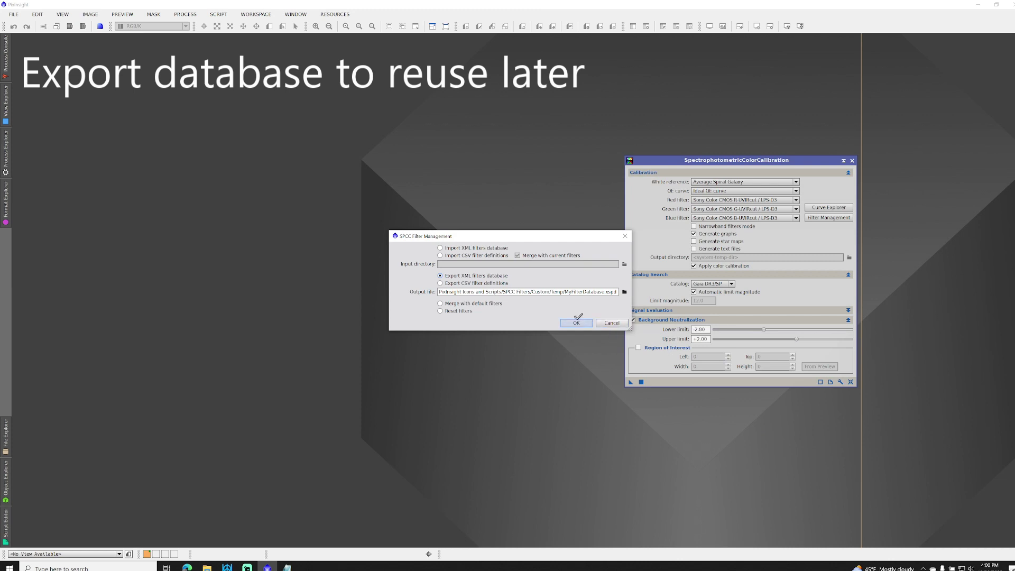
left_click(577, 322)
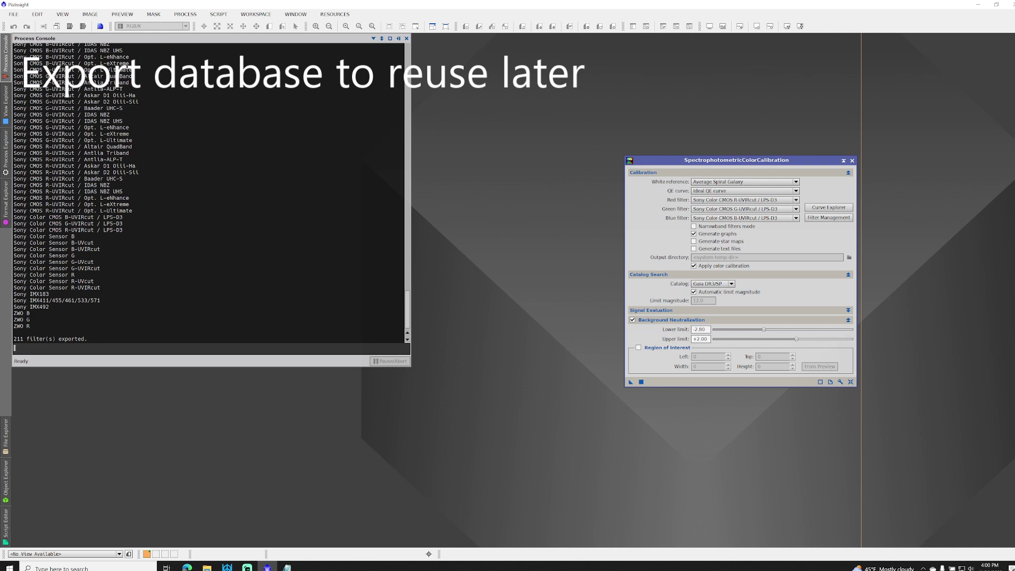
scroll(68, 91, "up", 7)
scroll(67, 90, "down", 7)
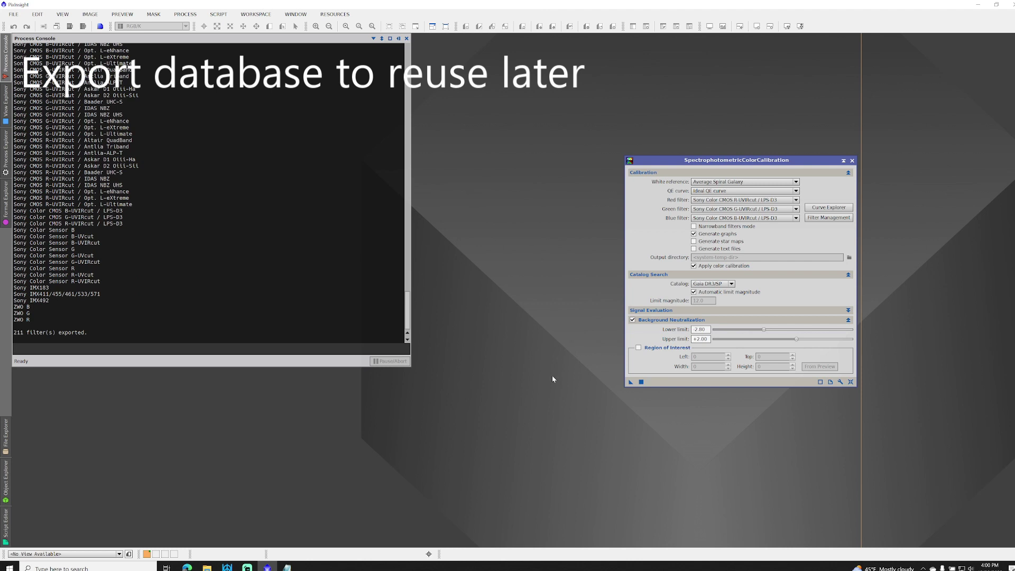
Set Custom/Temp/MyFilterDatabase.xspd as the filters database in SPCC Preferences.
left_click(842, 382)
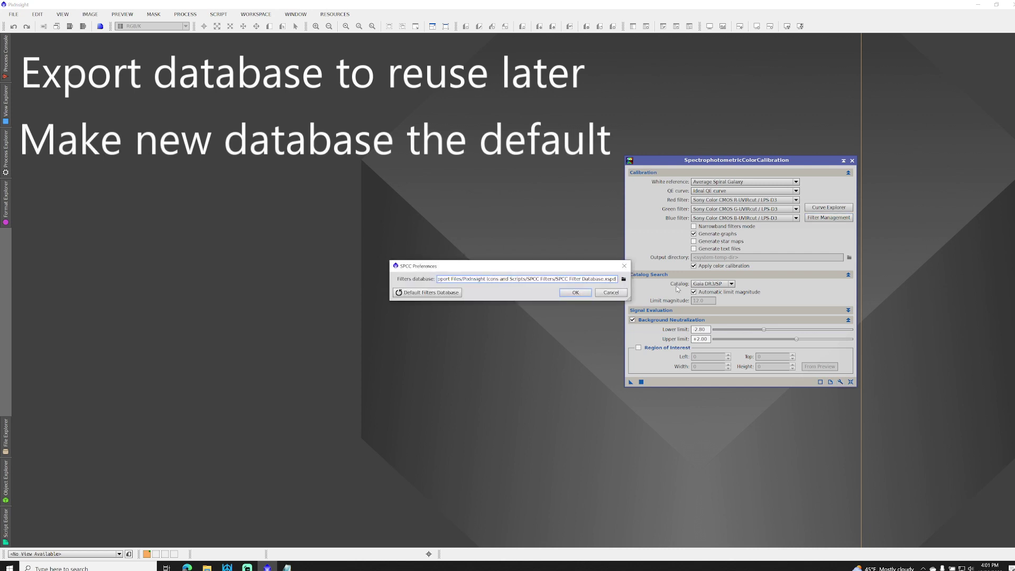
left_click(623, 279)
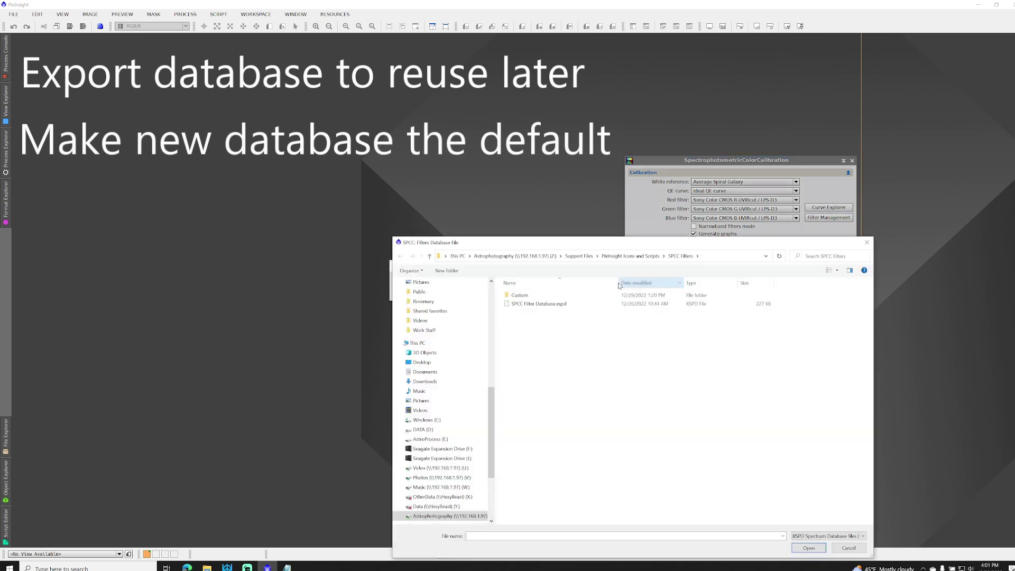
double_click(550, 295)
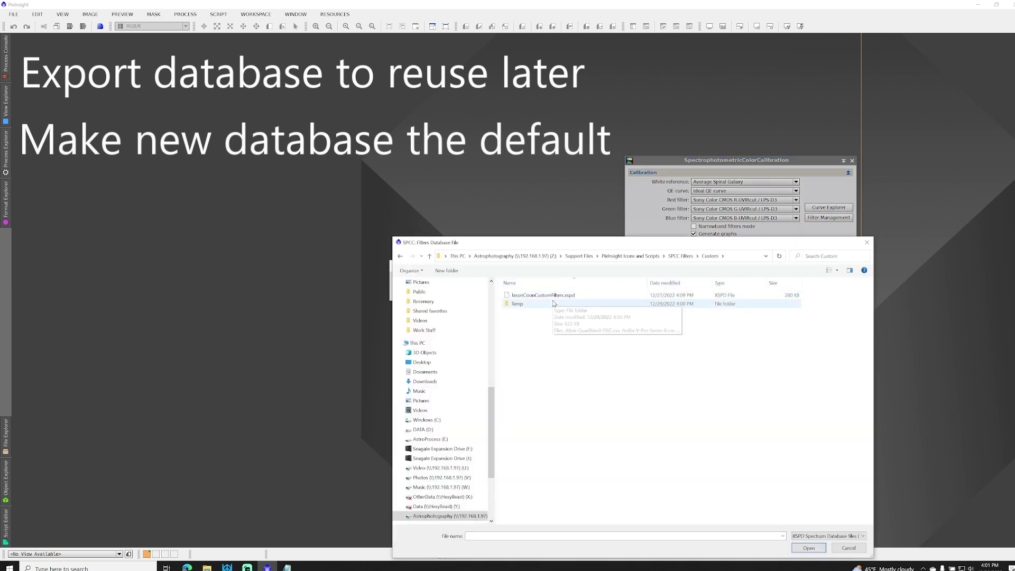
double_click(554, 304)
left_click(542, 296)
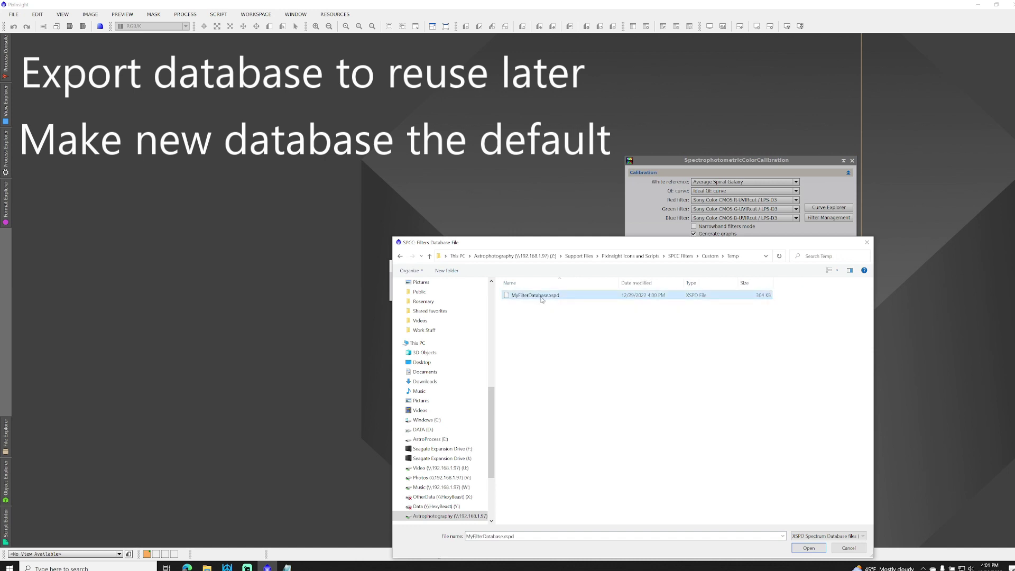
left_click(808, 549)
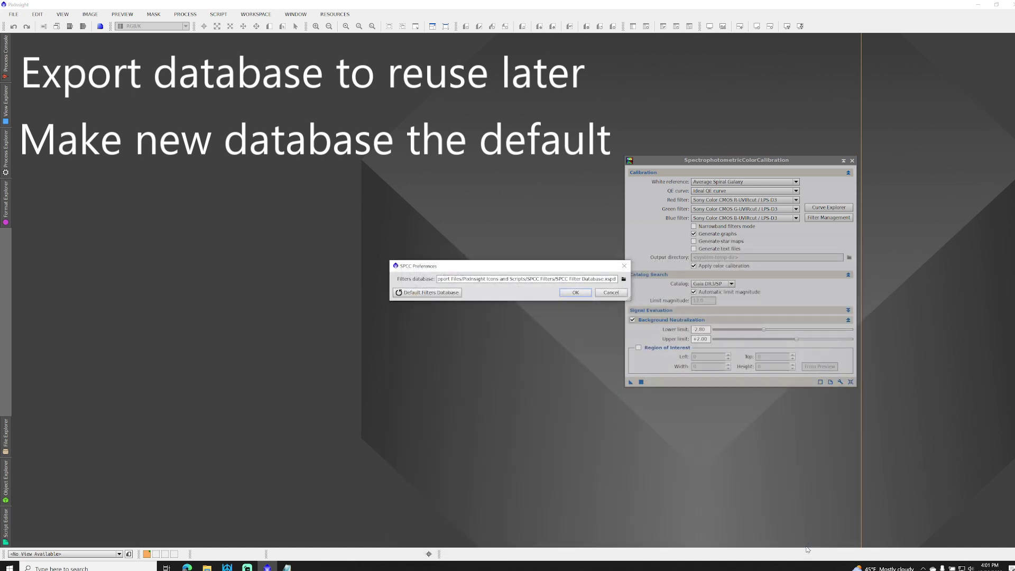
left_click(574, 293)
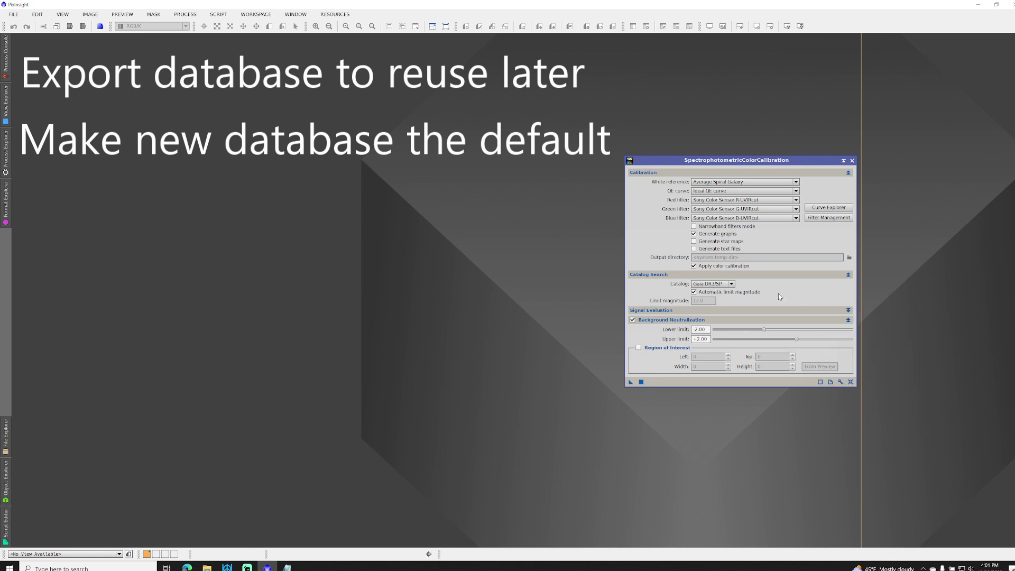
left_click(778, 209)
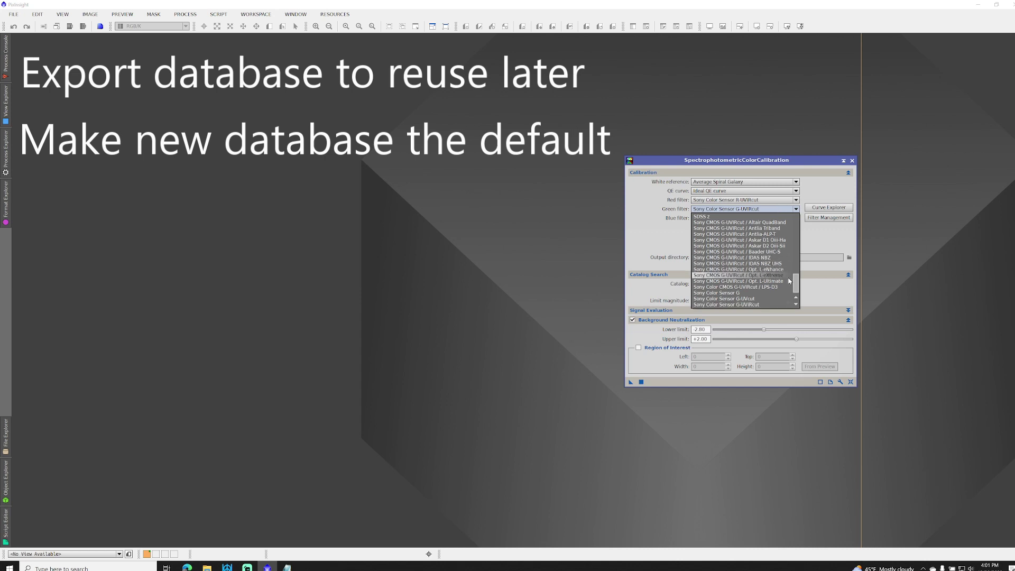
scroll(797, 290, "down", 1)
scroll(797, 291, "up", 1)
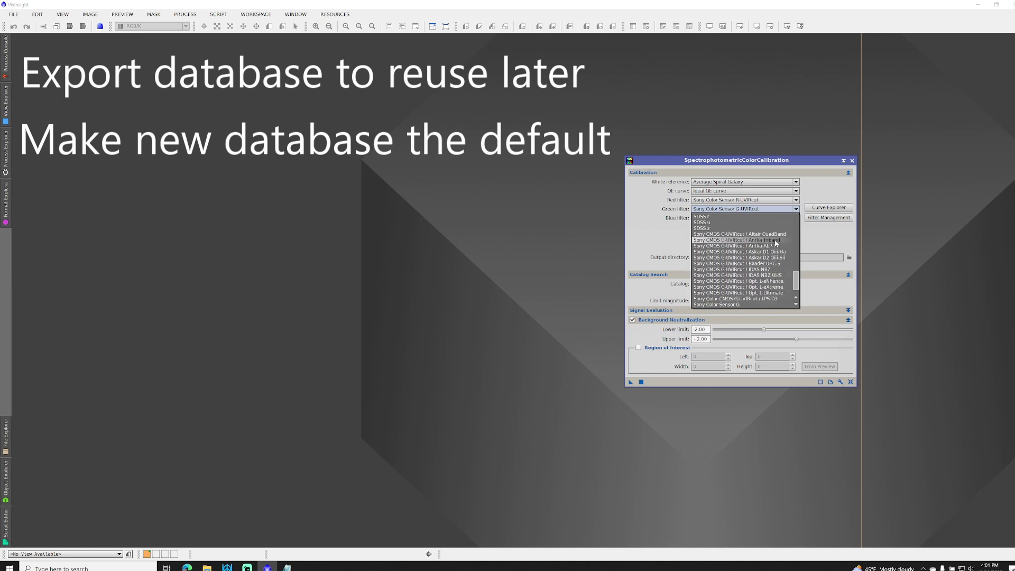
left_click(660, 247)
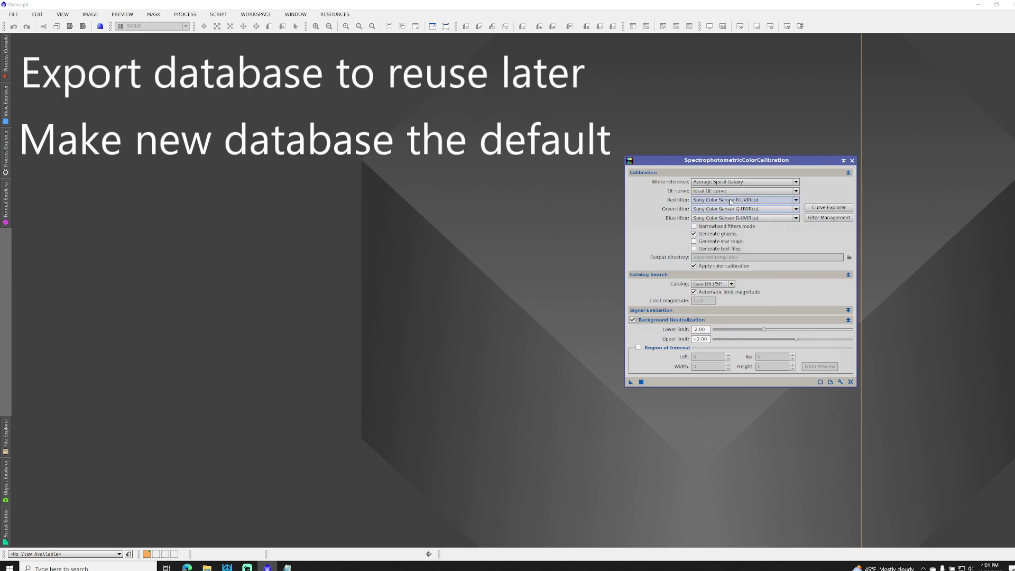